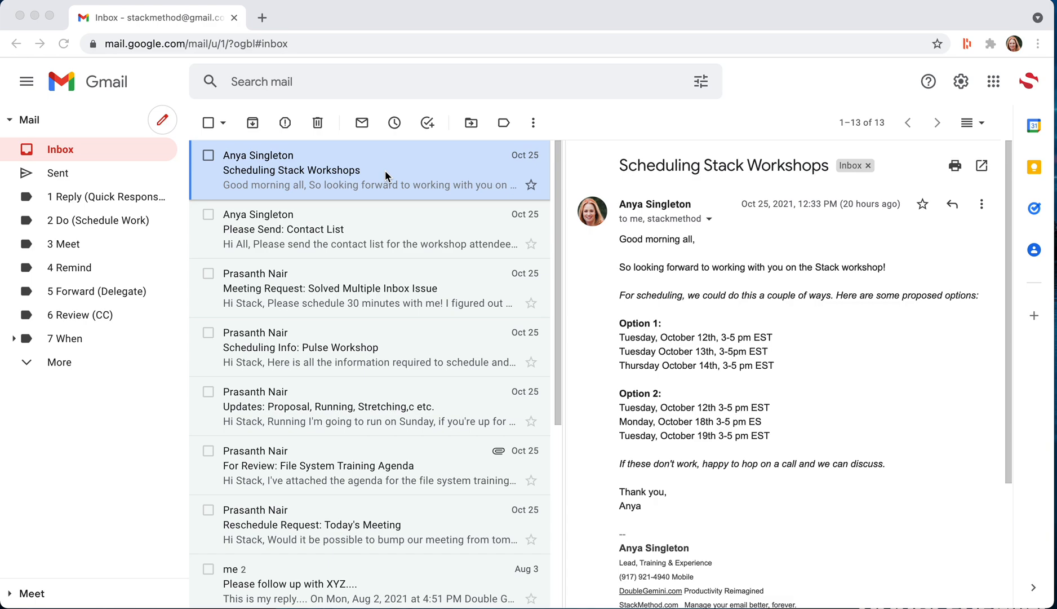
Step: Move the "Scheduling Stack Workshops" email from the inbox to "2 Do (Schedule Work)" and view that label's contents
{"action": "left_click", "coordinate": [373, 178]}
{"action": "key", "text": "x"}
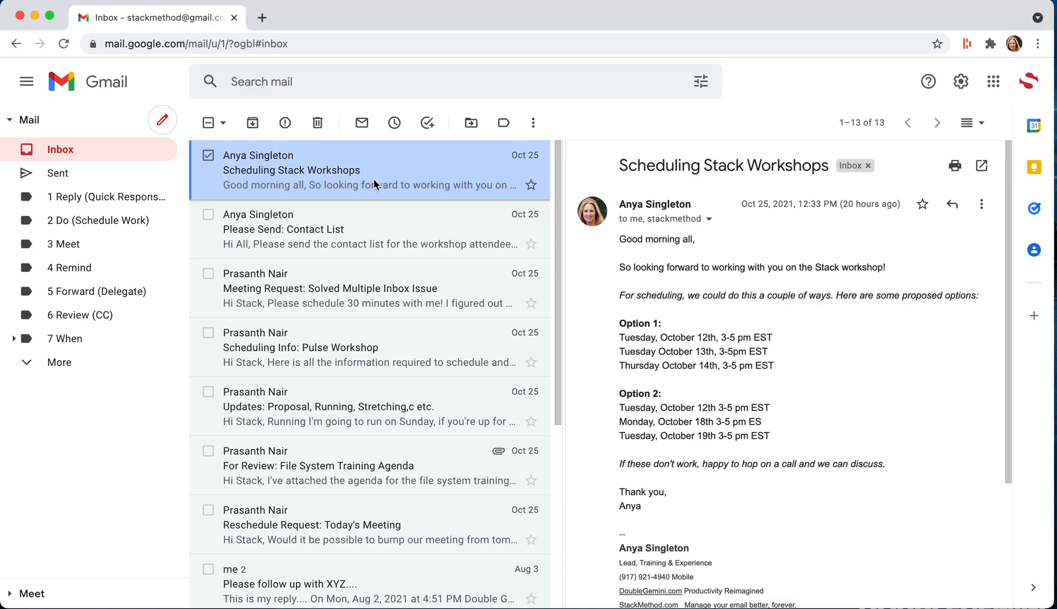
{"action": "key", "text": "v"}
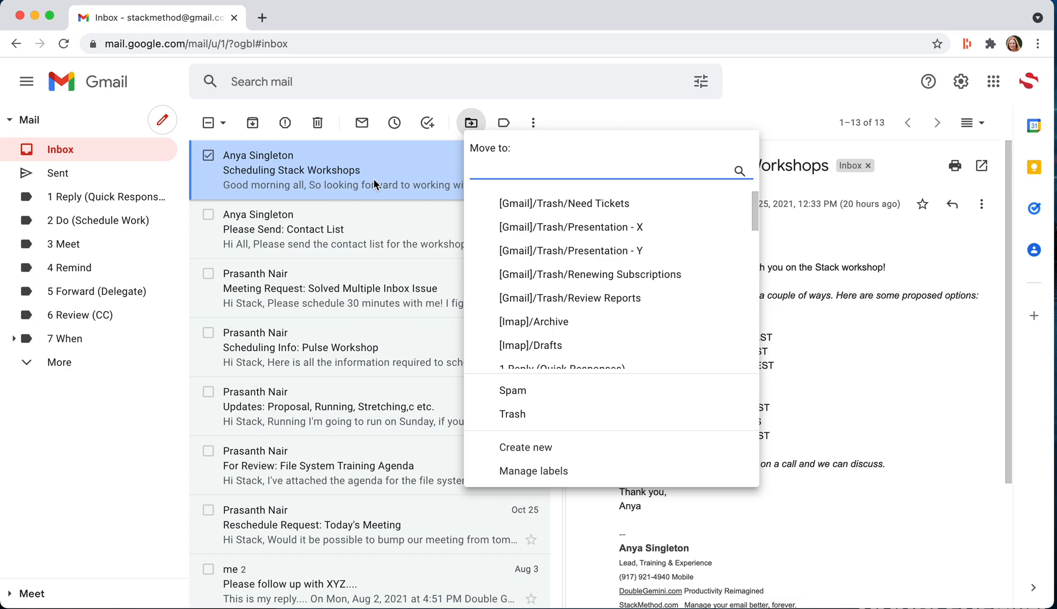
{"action": "type", "text": "2"}
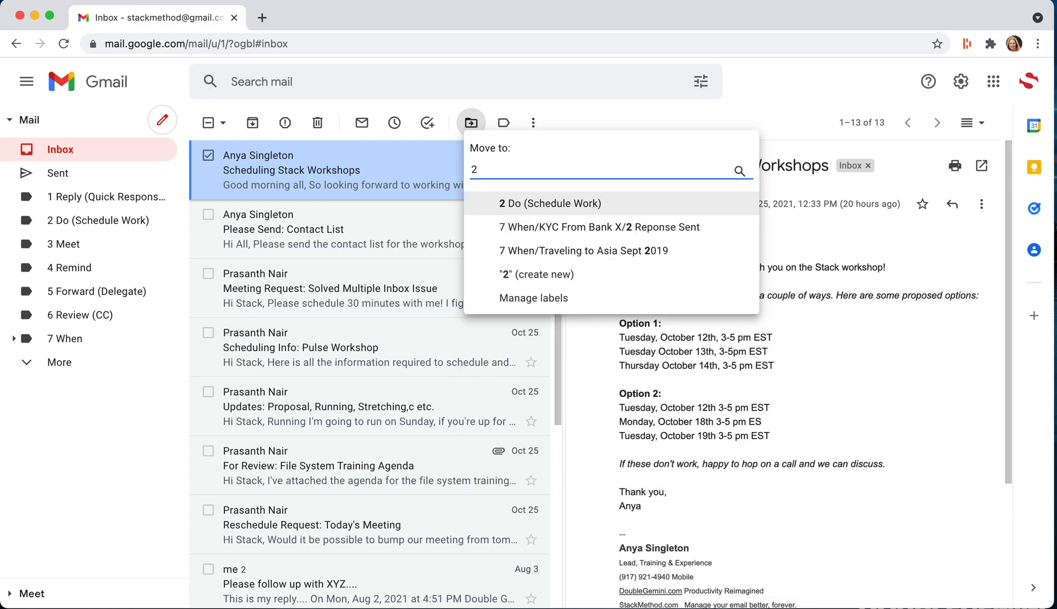
{"action": "key", "text": "Return"}
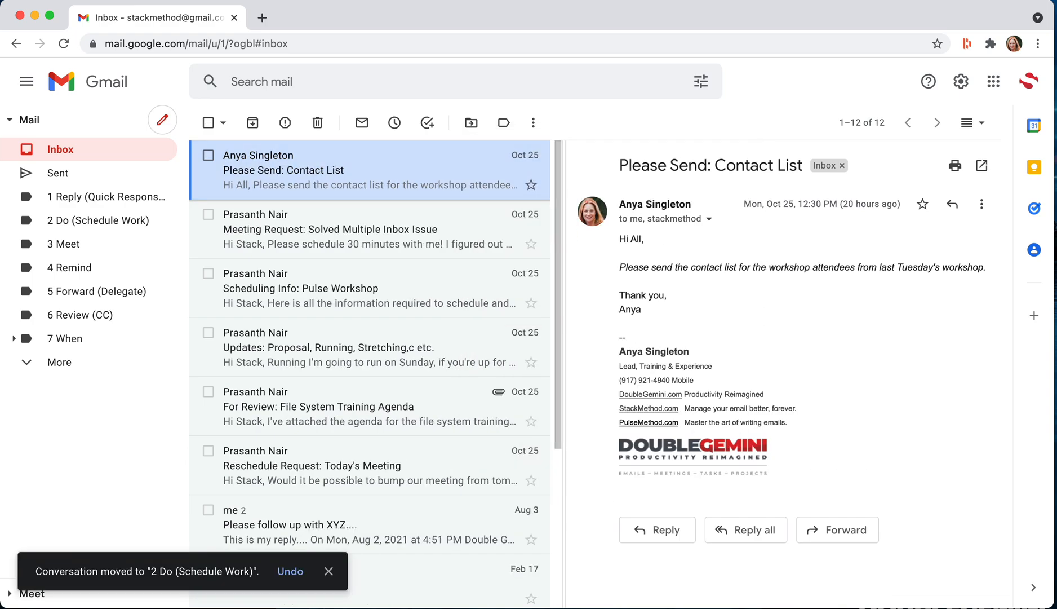
{"action": "left_click", "coordinate": [73, 225]}
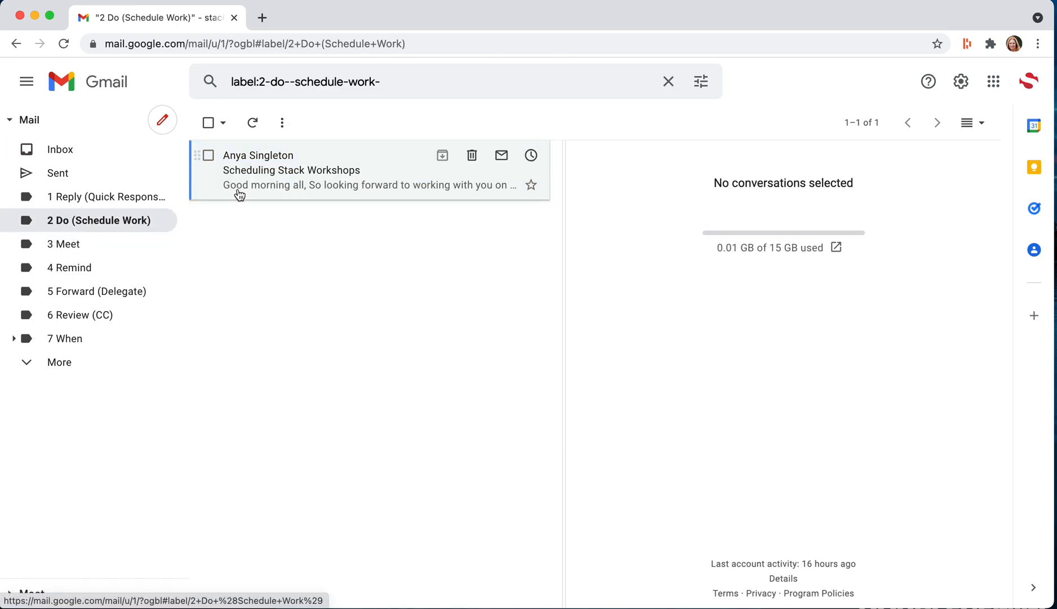
Step: Return to the inbox and move the "Please Send: Contact List" email to "2 Do (Schedule Work)"
{"action": "left_click", "coordinate": [62, 156]}
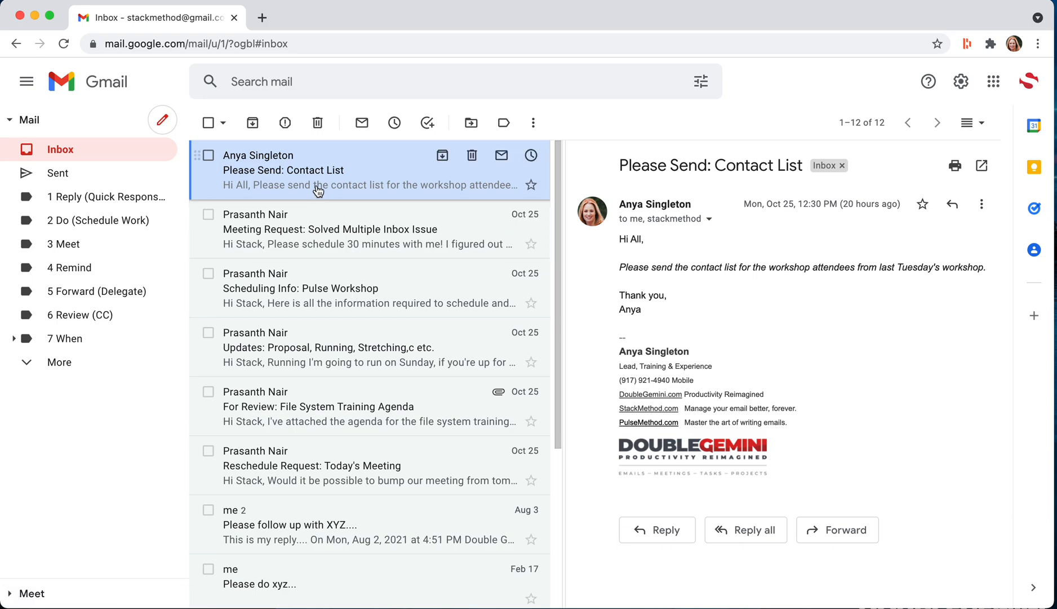
{"action": "type", "text": "xv"}
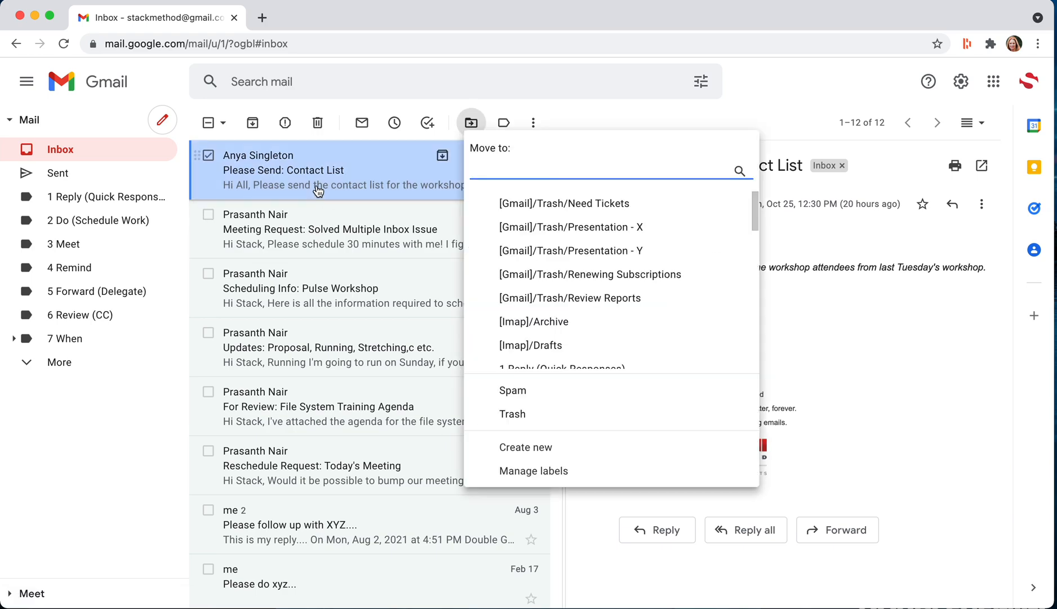
{"action": "type", "text": "2"}
{"action": "key", "text": "Return"}
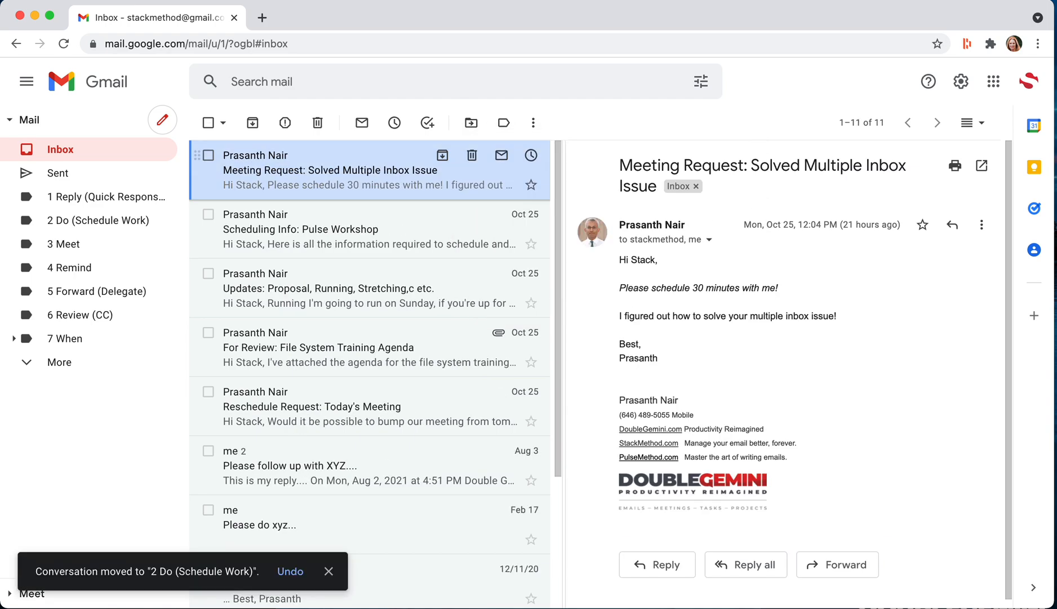
Step: Move the "Meeting Request: Solved Multiple Inbox Issue" email to "3 Meet" and view that label's contents
{"action": "type", "text": "xv"}
{"action": "type", "text": "3"}
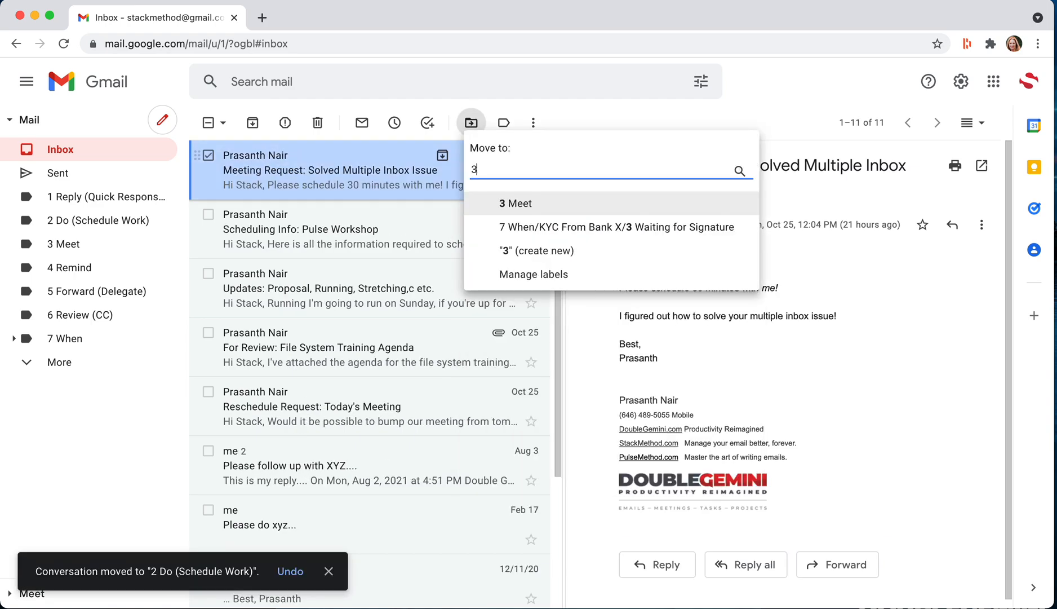
{"action": "key", "text": "Return"}
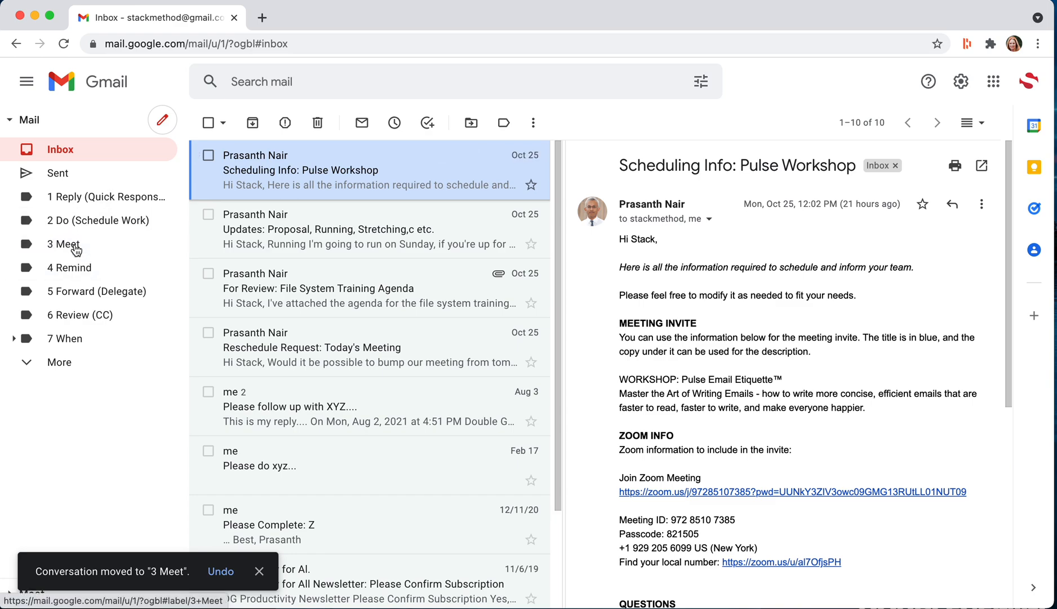
{"action": "left_click", "coordinate": [78, 243]}
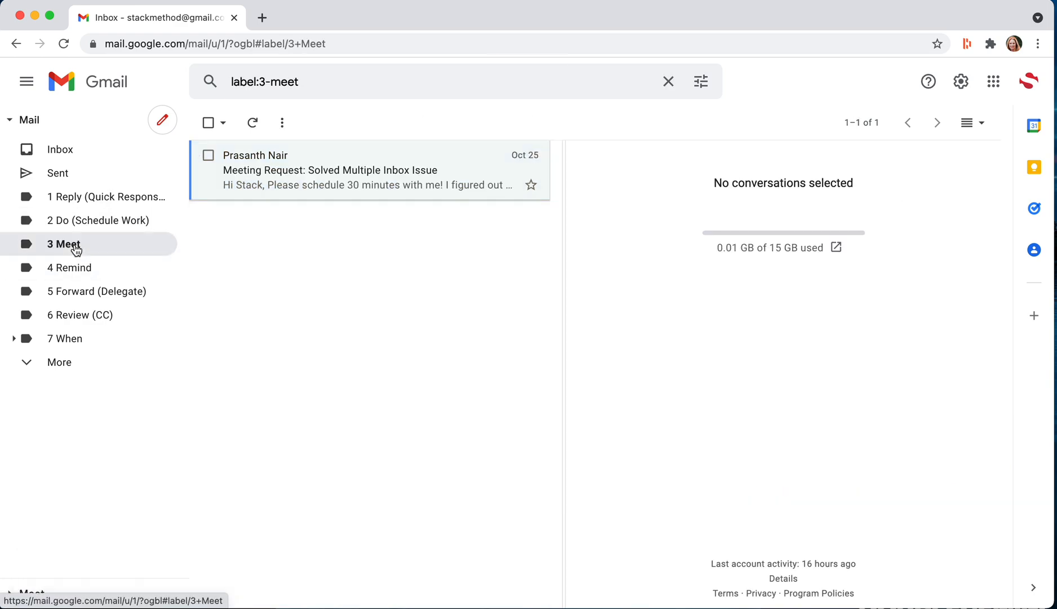
Step: Return to the inbox and move the "Scheduling Info: Pulse Workshop" email to "1 Reply (Quick Responses)"
{"action": "left_click", "coordinate": [64, 157]}
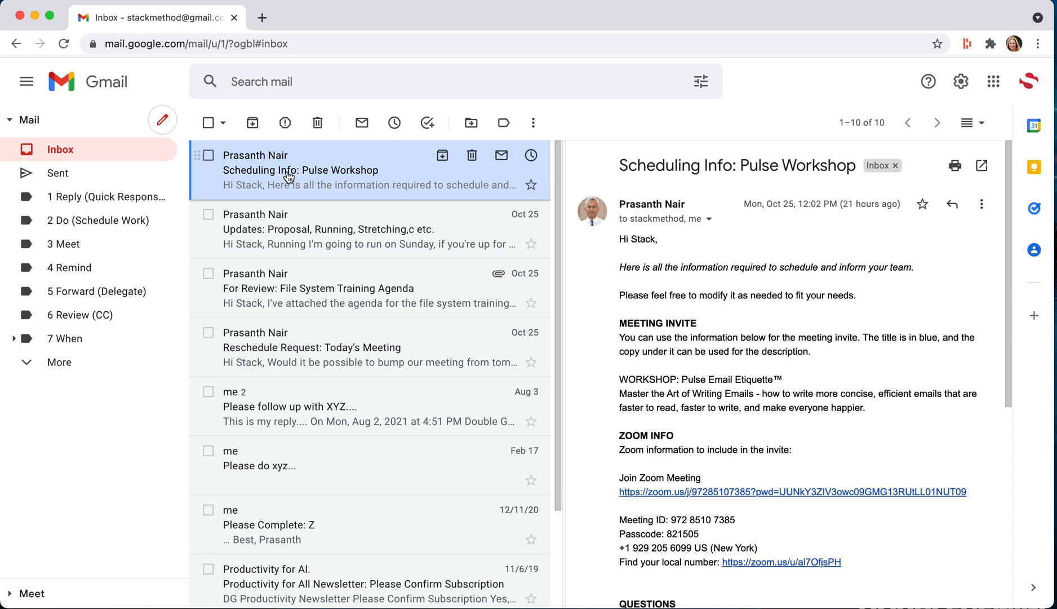
{"action": "key", "text": "x"}
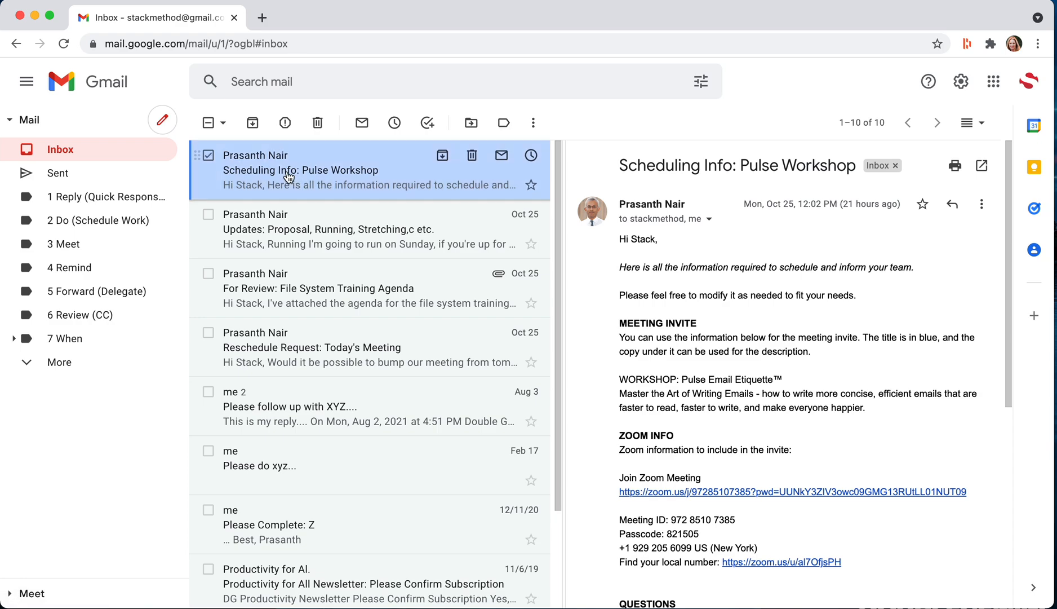
{"action": "key", "text": "v"}
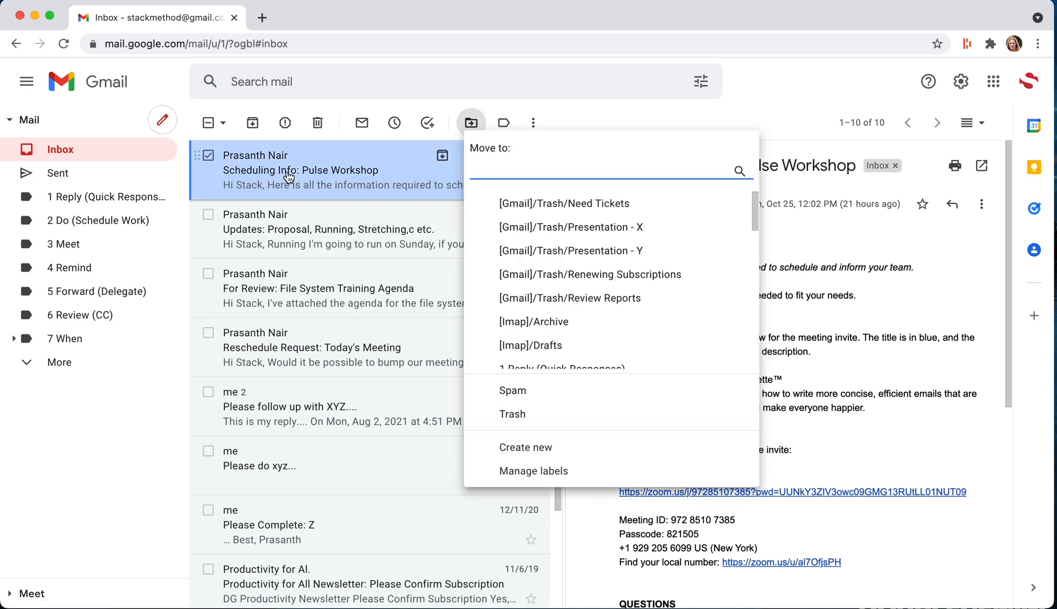
{"action": "type", "text": "1"}
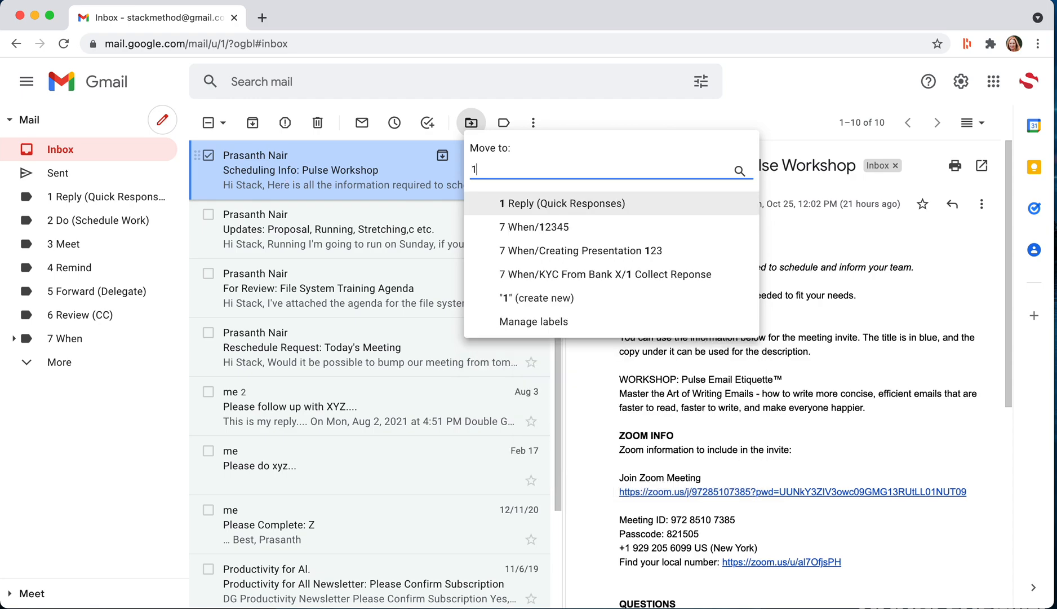
{"action": "key", "text": "Return"}
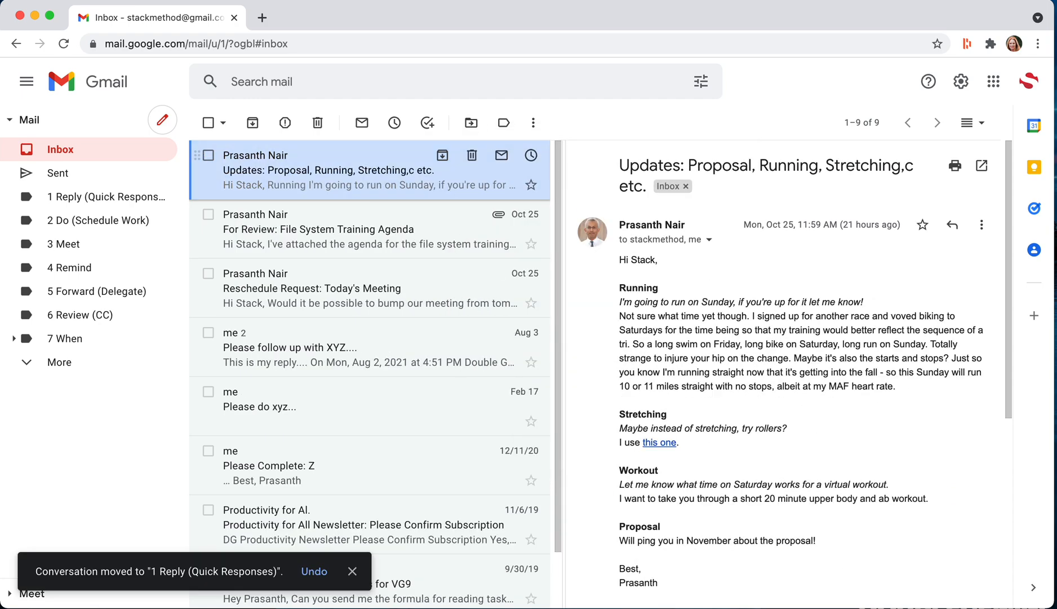
Step: Move the "Updates: Proposal, Running, Stretching,c etc." email to "1 Reply (Quick Responses)"
{"action": "type", "text": "v"}
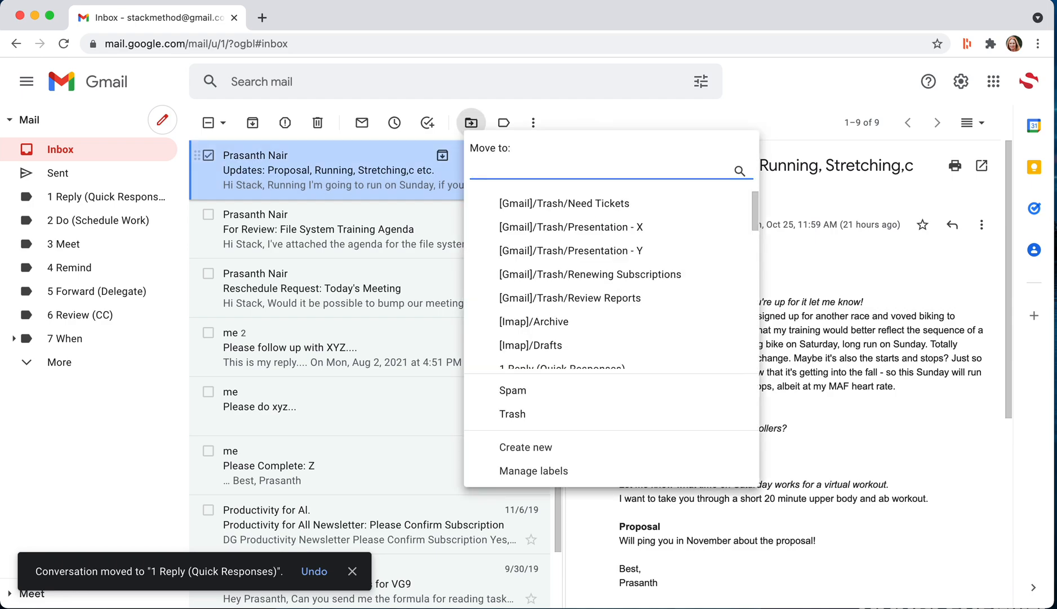
{"action": "type", "text": "4"}
{"action": "key", "text": "BackSpace"}
{"action": "type", "text": "1"}
{"action": "key", "text": "Return"}
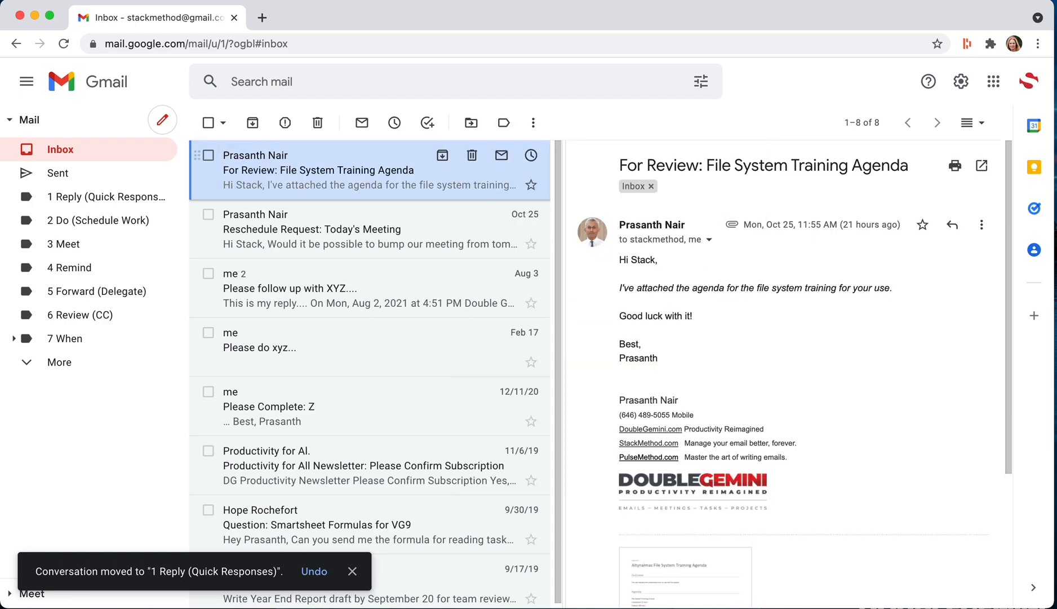
Step: Move the "For Review: File System Training Agenda" email to "6 Review (CC)"
{"action": "key", "text": "x"}
{"action": "key", "text": "v"}
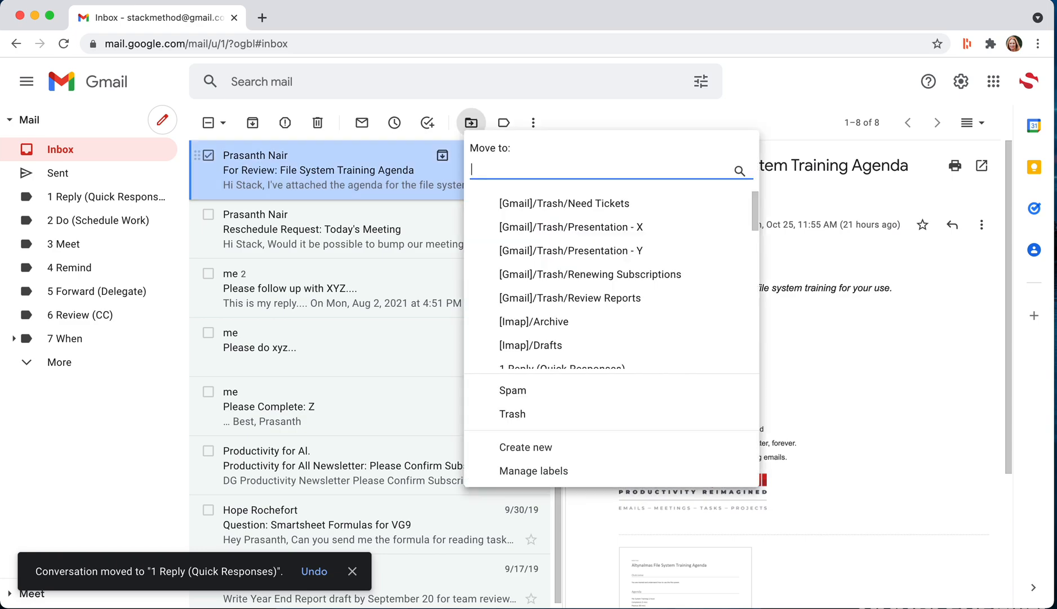
{"action": "type", "text": "6"}
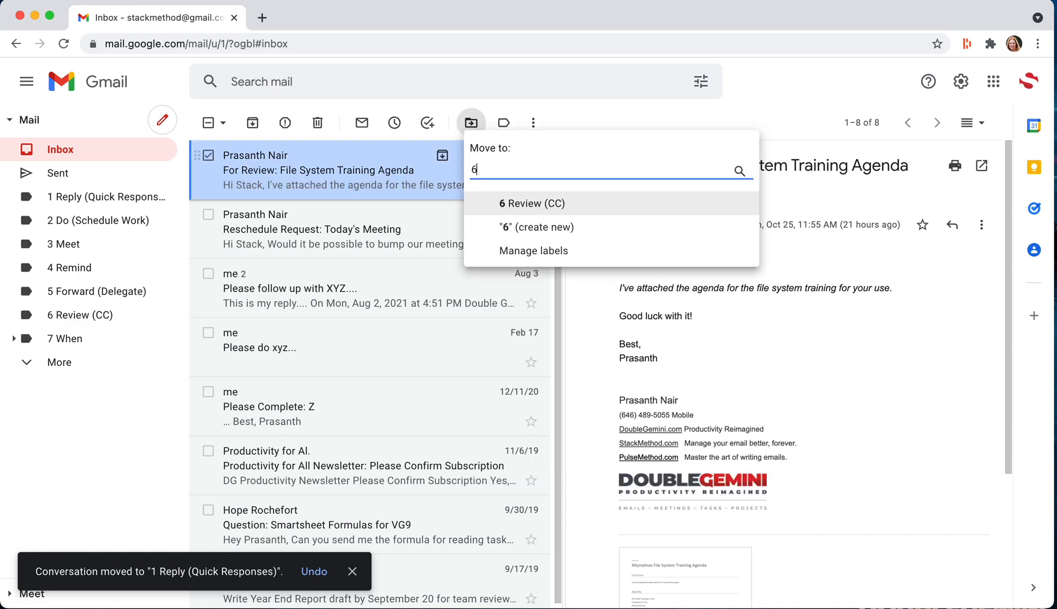
{"action": "key", "text": "Return"}
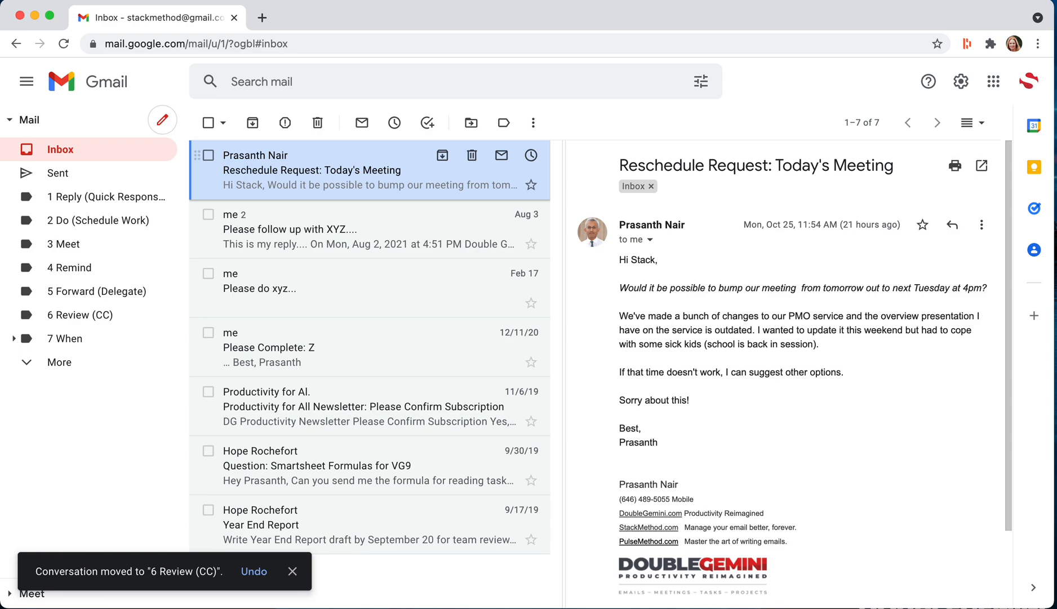
Step: Move the "Reschedule Request: Today's Meeting" email to "3 Meet" and the "Please follow up with XYZ...." conversation to "1 Reply (Quick Responses)"
{"action": "type", "text": "xv3"}
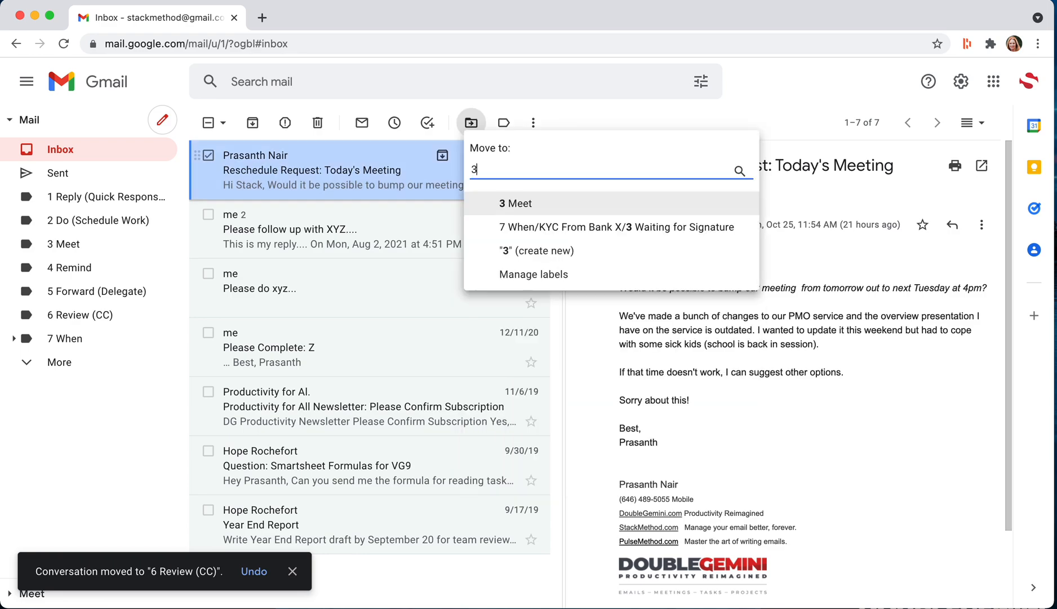
{"action": "key", "text": "Return"}
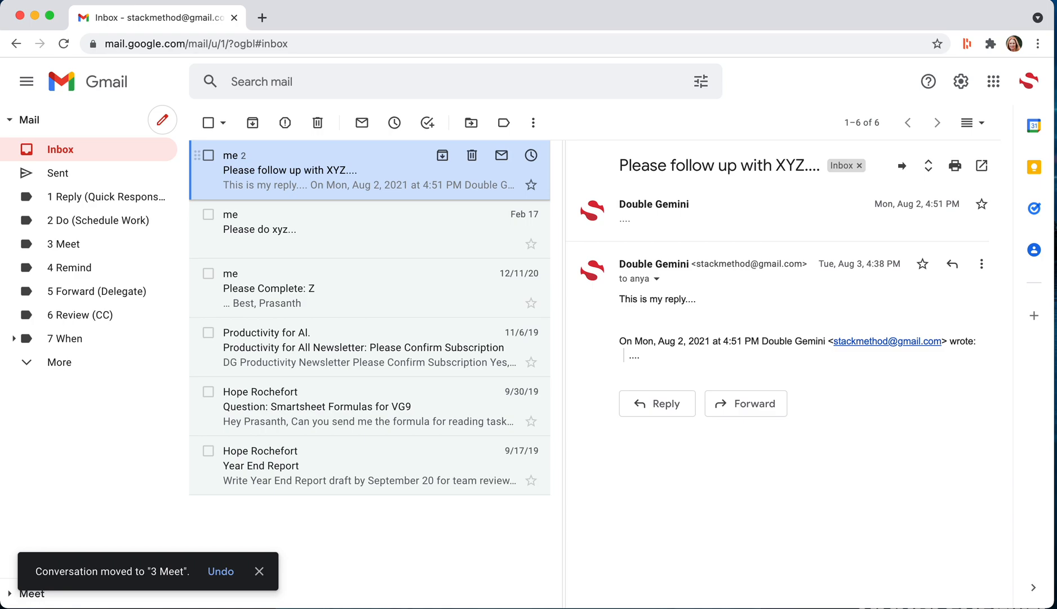
{"action": "type", "text": "v"}
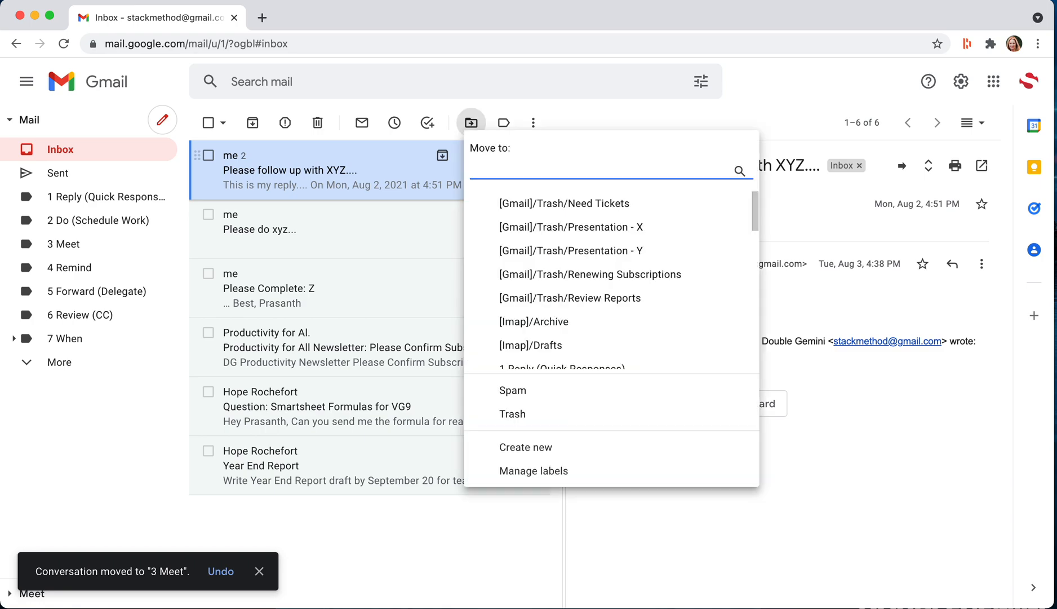
{"action": "type", "text": "1"}
{"action": "key", "text": "Return"}
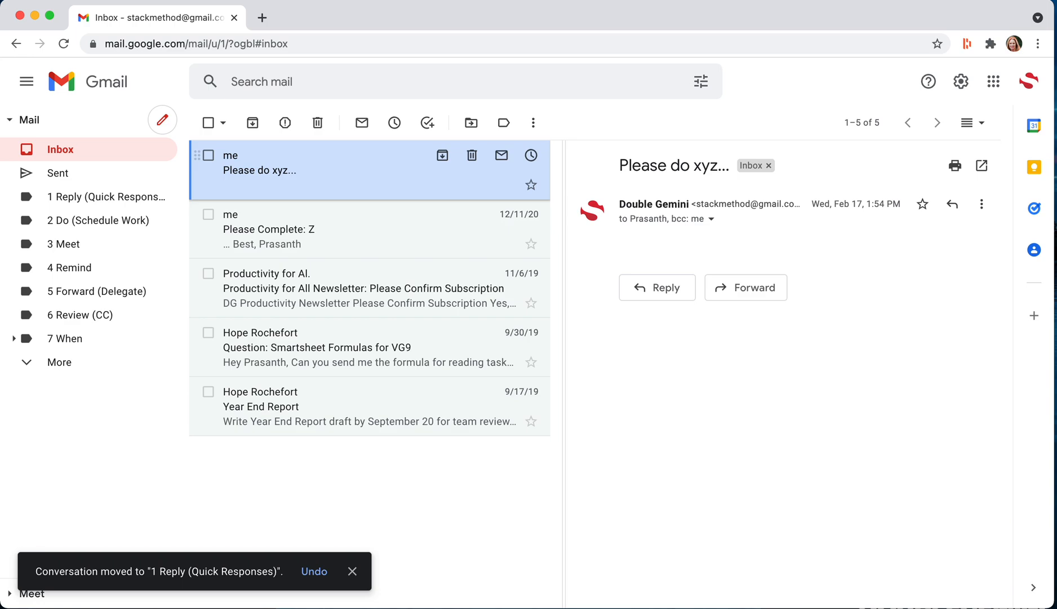
Step: Move the "Please do xyz..." email from the inbox to "2 Do (Schedule Work)"
{"action": "type", "text": "v"}
{"action": "type", "text": "2"}
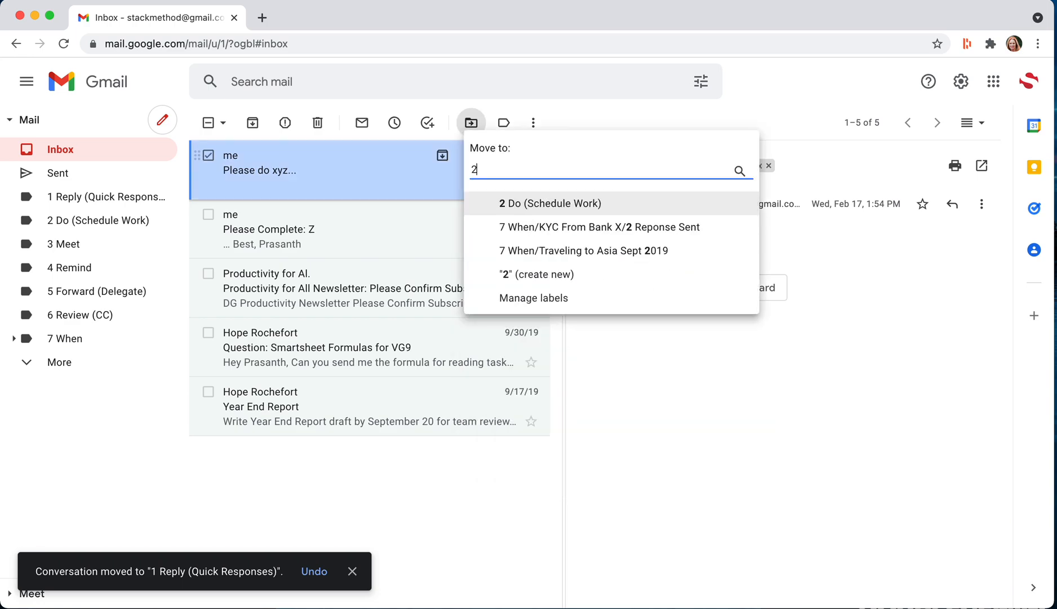
{"action": "key", "text": "Return"}
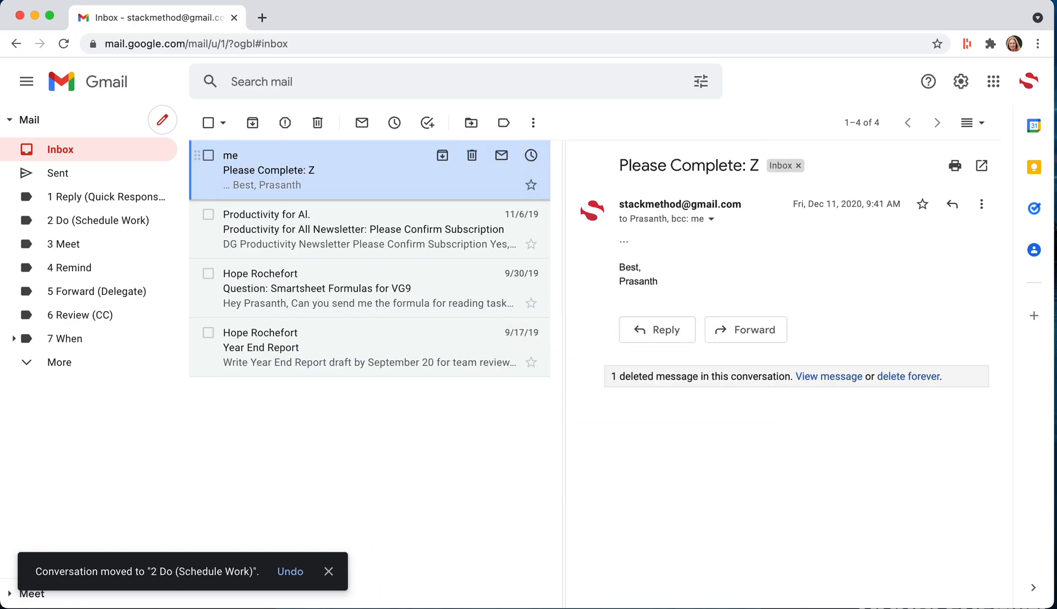
Step: Move the "Please Complete: Z" email to "2 Do (Schedule Work)" and the Productivity for All newsletter confirmation to "6 Review (CC)"
{"action": "type", "text": "v2"}
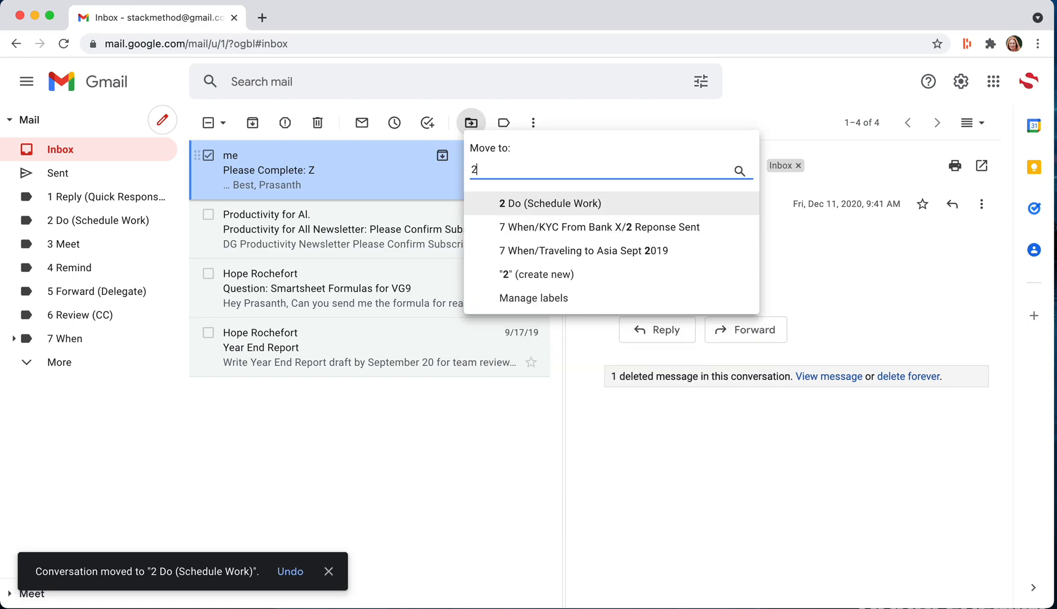
{"action": "key", "text": "Return"}
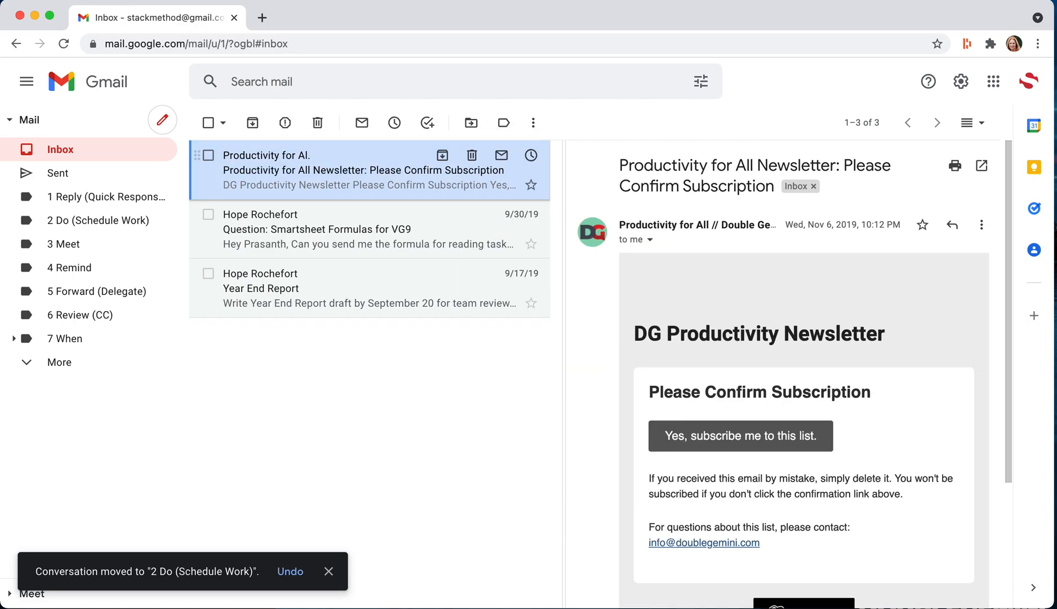
{"action": "type", "text": "v6"}
{"action": "key", "text": "Return"}
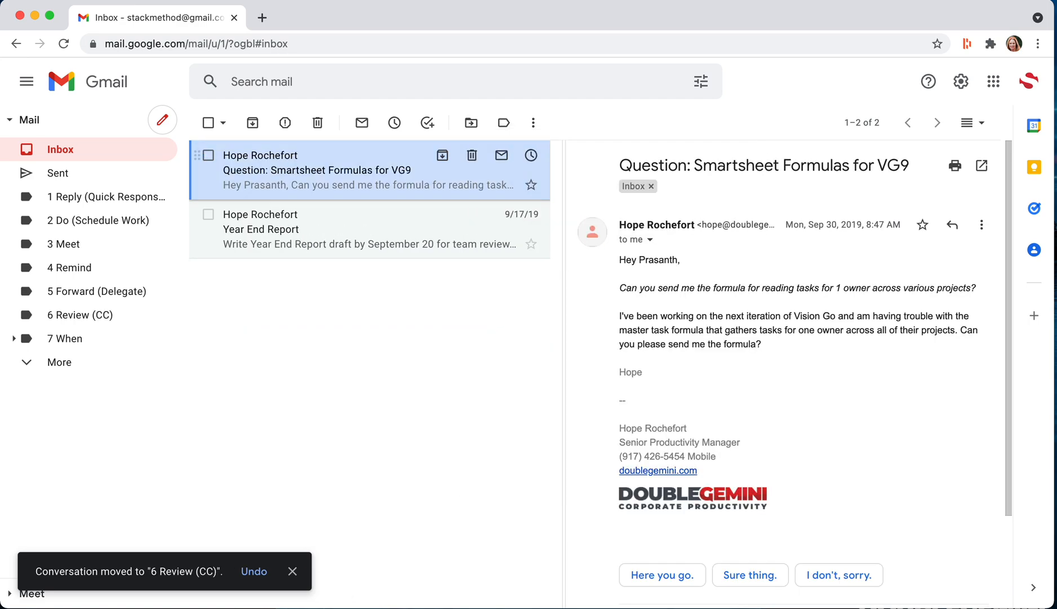
Step: Move the "Question: Smartsheet Formulas for VG9" and "Year End Report" emails to "1 Reply (Quick Responses)"
{"action": "type", "text": "v1"}
{"action": "key", "text": "Return"}
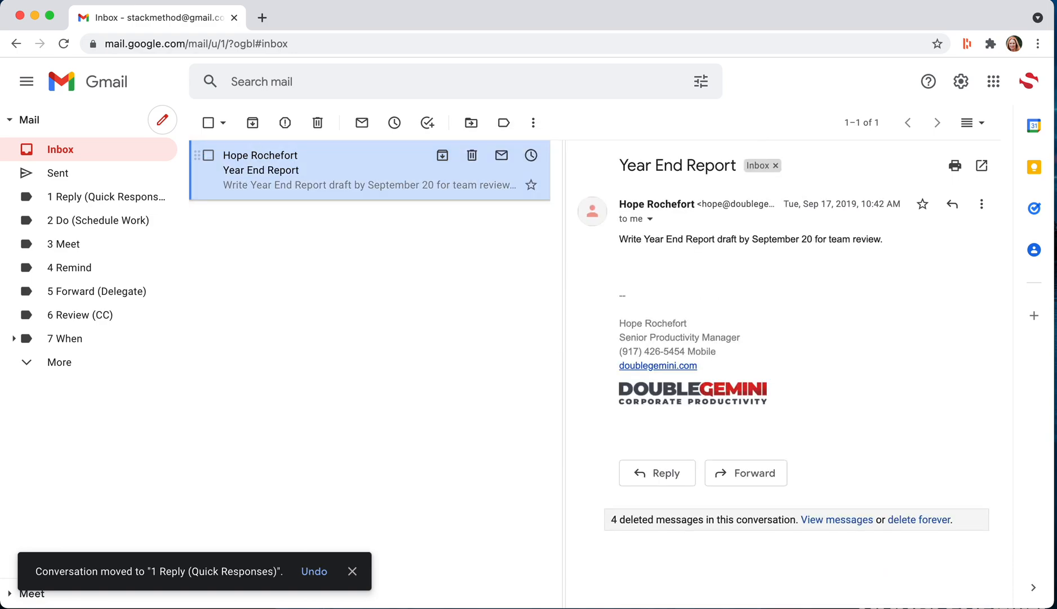
{"action": "type", "text": "v1"}
{"action": "key", "text": "Return"}
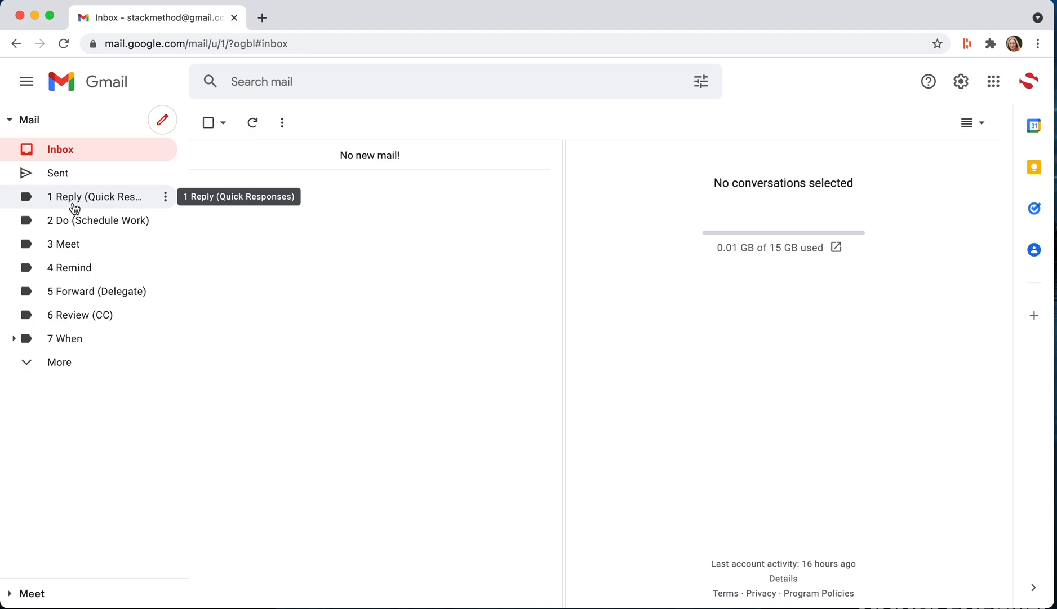
Step: Open the "1 Reply (Quick Responses)" label and star its "Scheduling Info: Pulse Workshop" email
{"action": "left_click", "coordinate": [74, 205]}
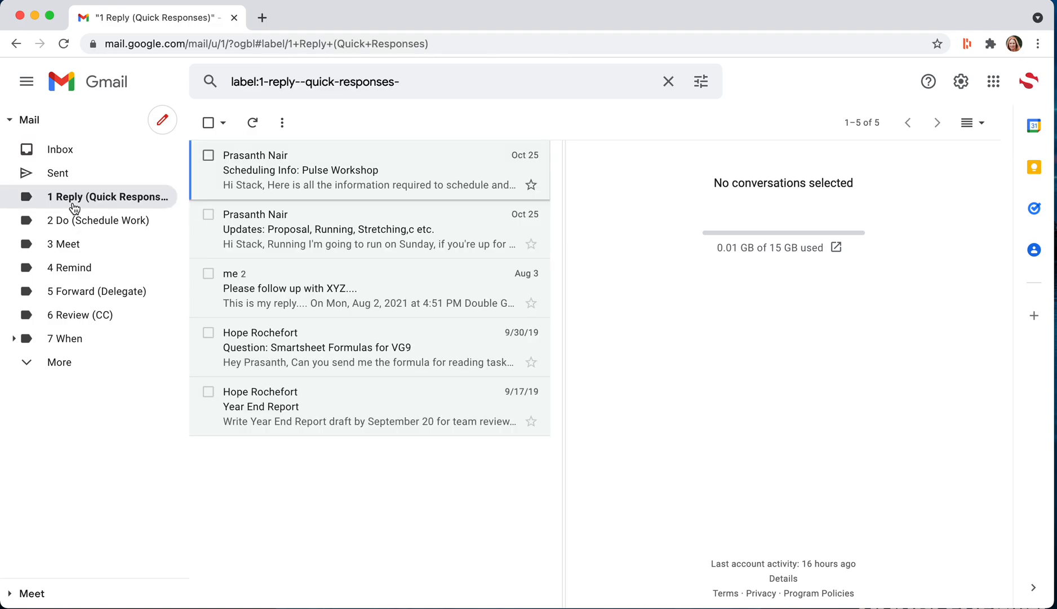
{"action": "left_click", "coordinate": [293, 173]}
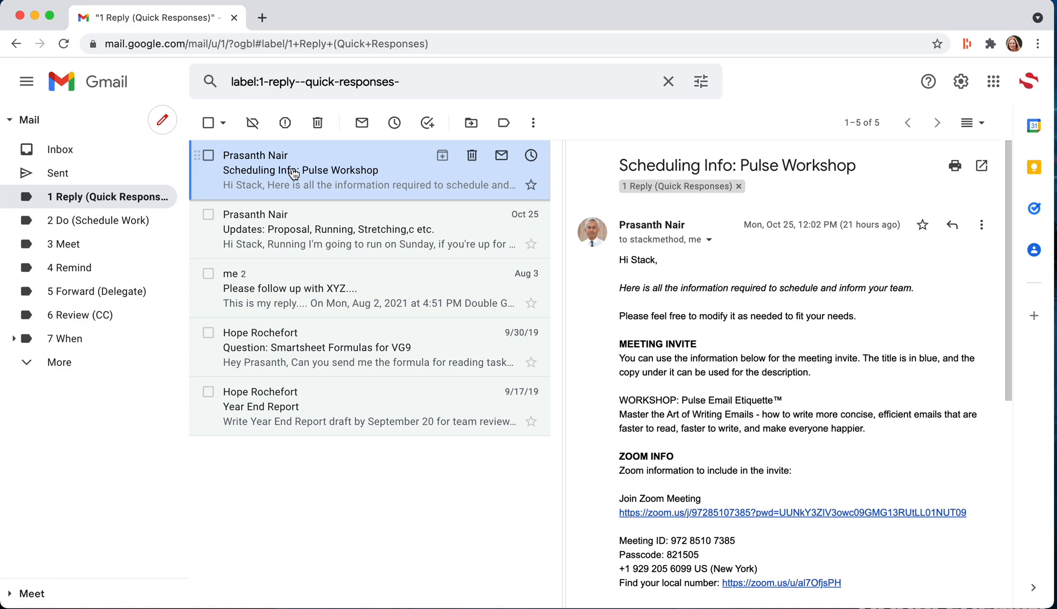
{"action": "key", "text": "s"}
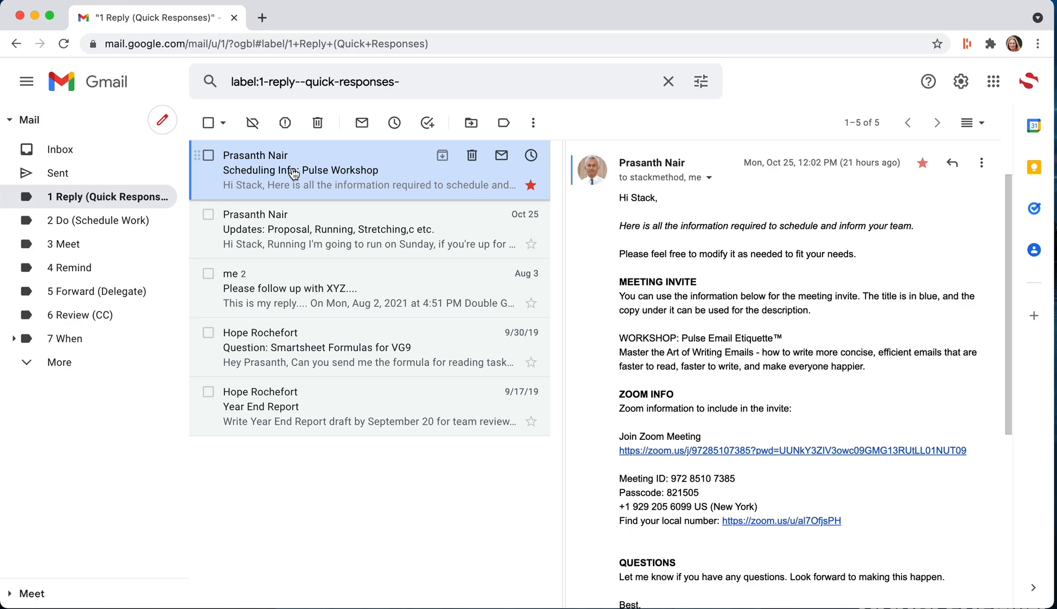
Step: Star the "Please follow up with XYZ...." and "Updates: Proposal, Running, Stretching,c etc." emails in "1 Reply (Quick Responses)"
{"action": "key", "text": "j"}
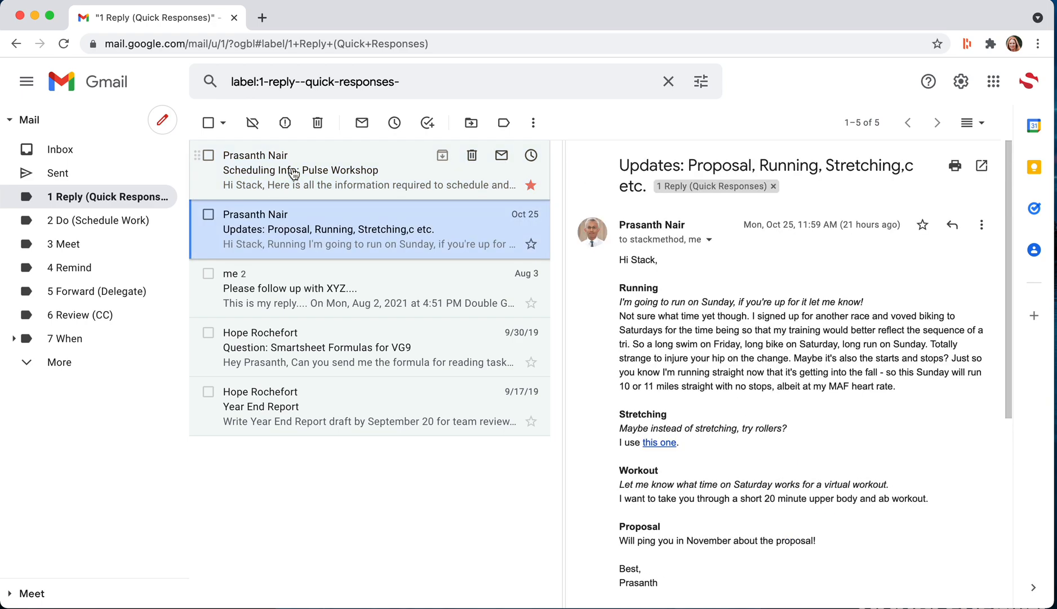
{"action": "key", "text": "j"}
{"action": "key", "text": "s"}
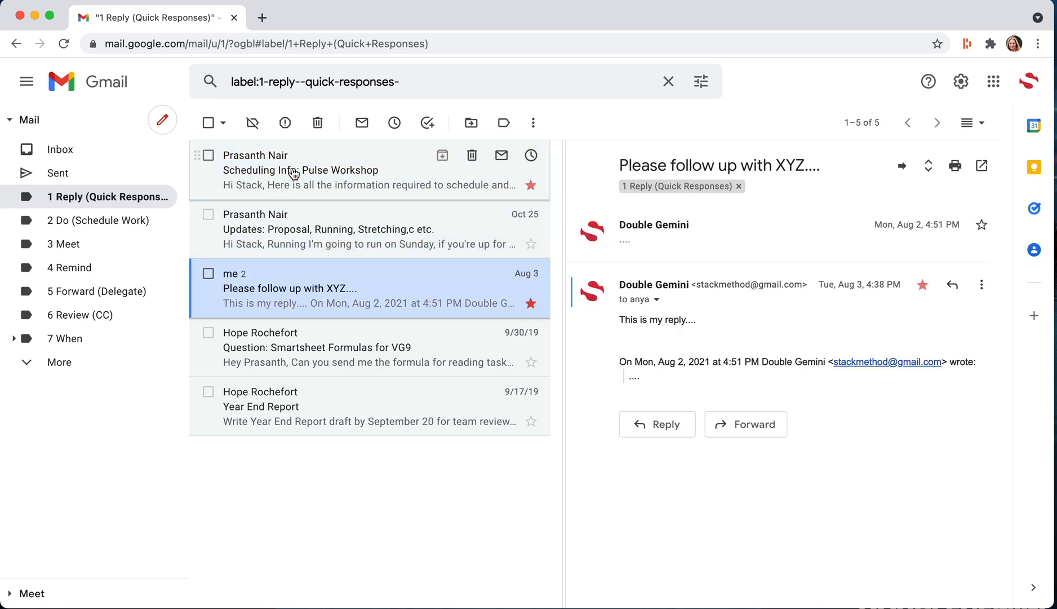
{"action": "key", "text": "j"}
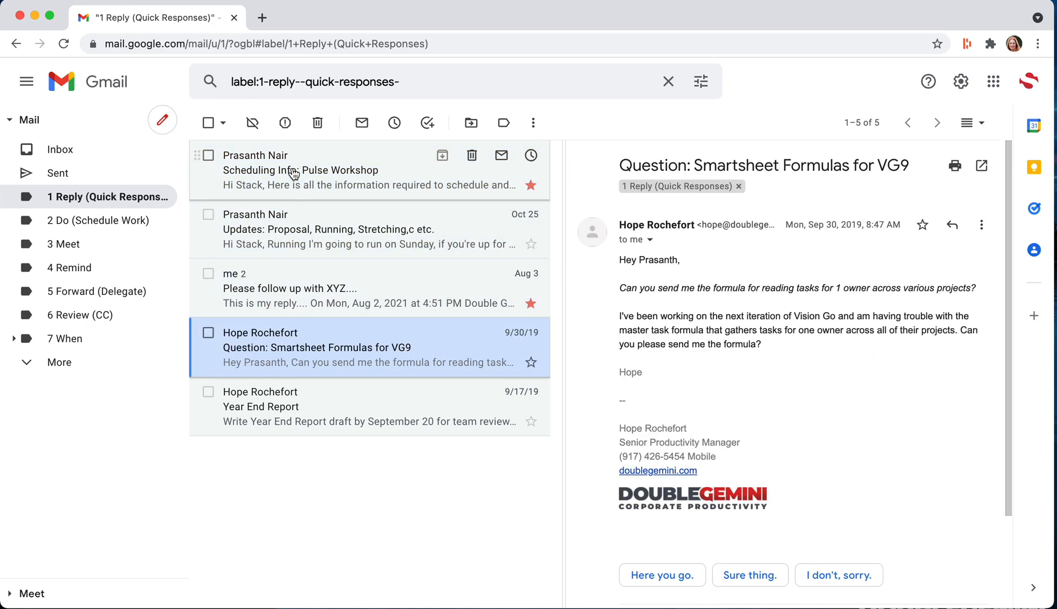
{"action": "key", "text": "j"}
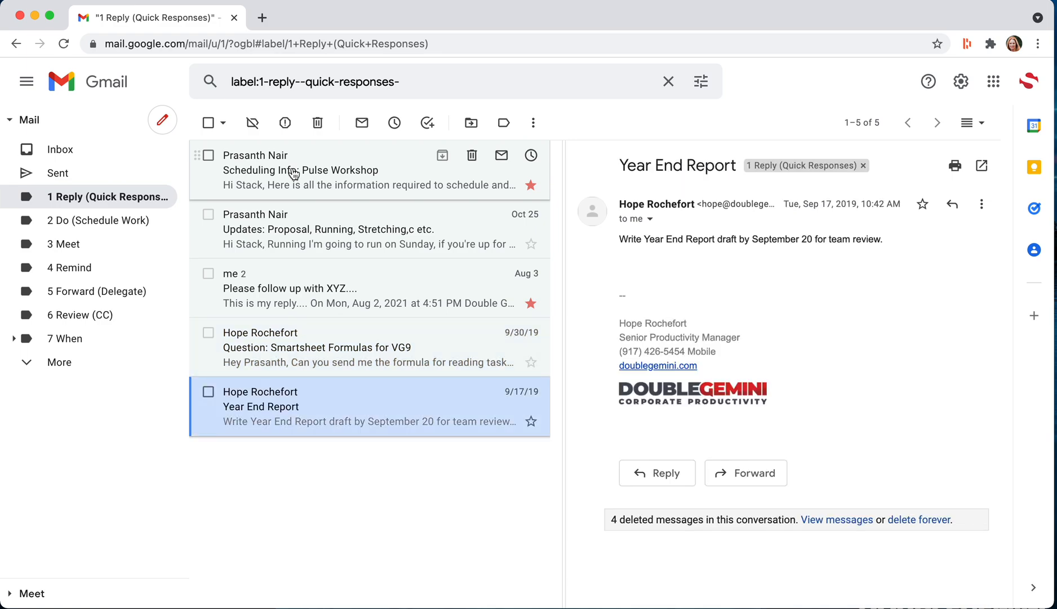
{"action": "key", "text": "k"}
{"action": "key", "text": "k"}
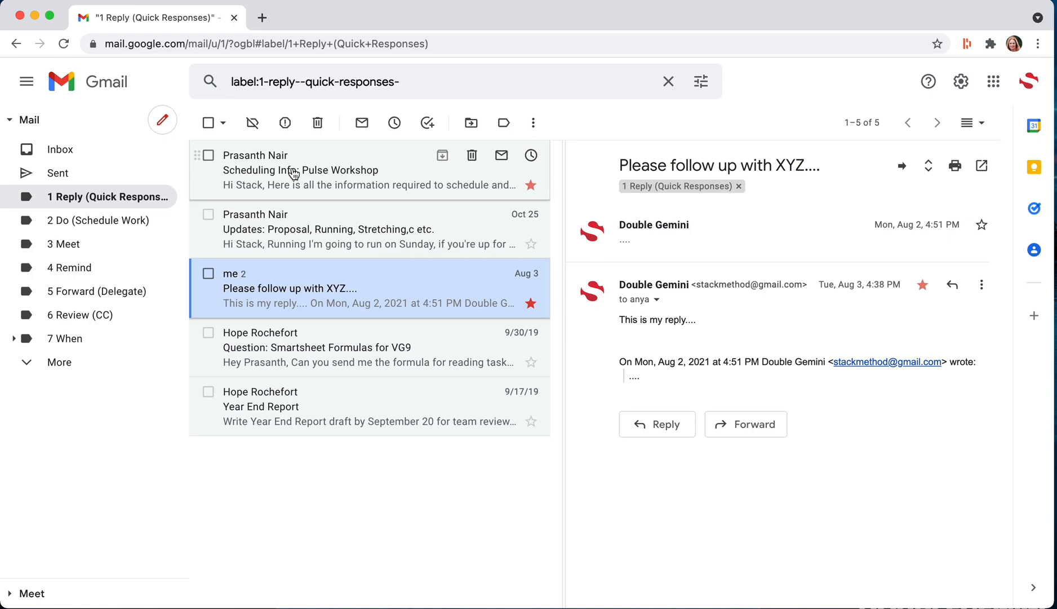
{"action": "key", "text": "k"}
{"action": "key", "text": "s"}
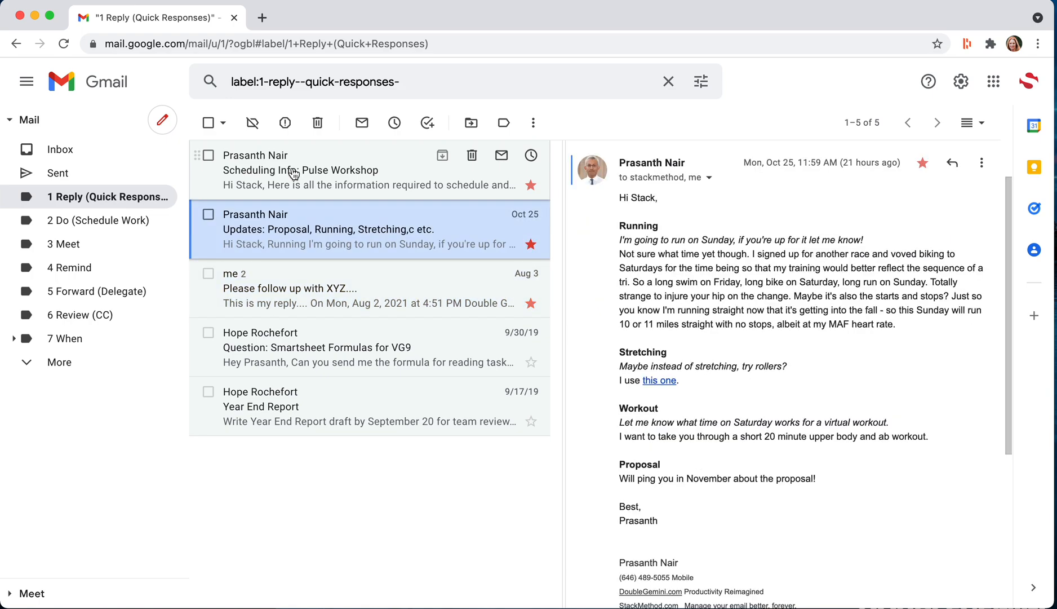
Step: Reply "Great thank you!" to the "Scheduling Info: Pulse Workshop" email and archive the conversation
{"action": "key", "text": "k"}
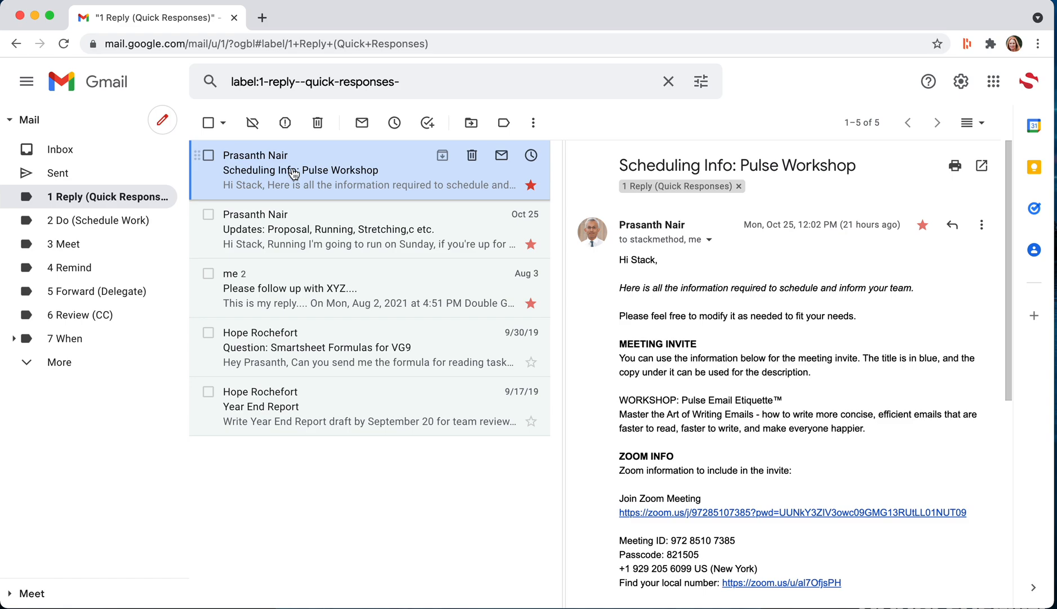
{"action": "key", "text": "r"}
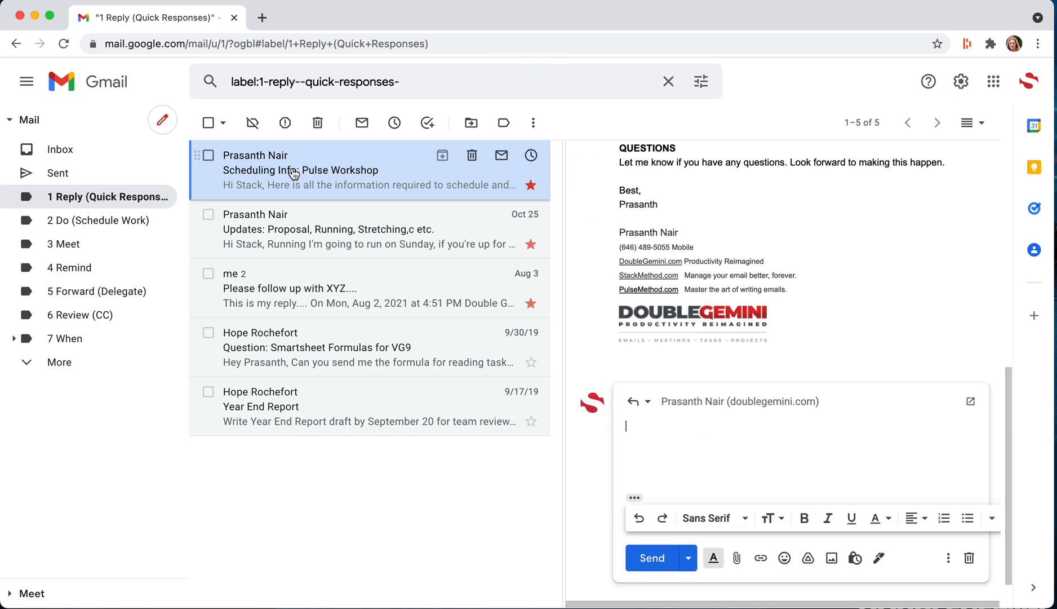
{"action": "type", "text": "Great thank you!"}
{"action": "left_click", "coordinate": [652, 559]}
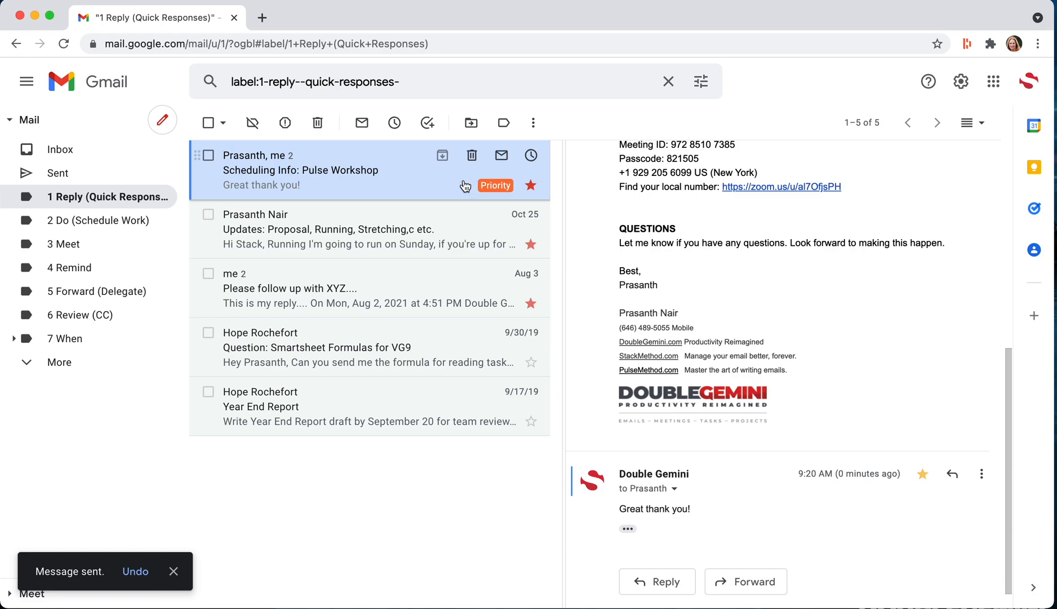
{"action": "key", "text": "y"}
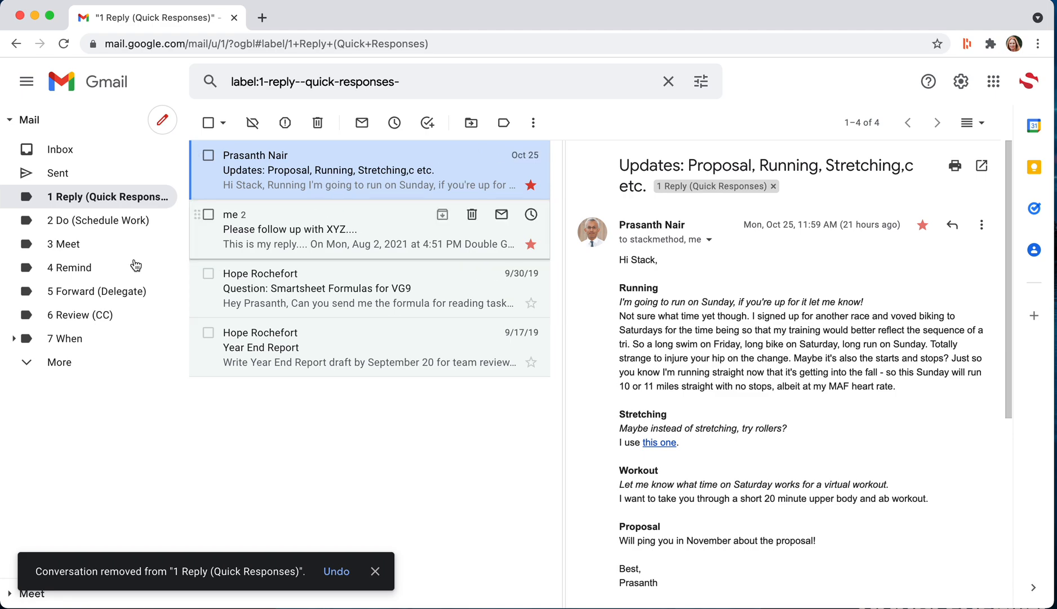
{"action": "left_click", "coordinate": [57, 364]}
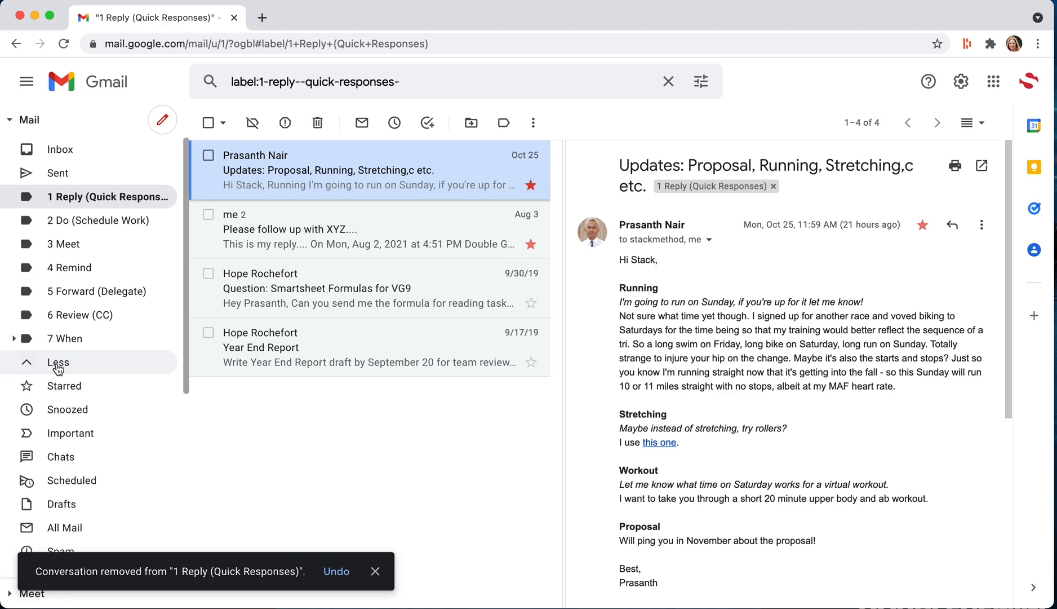
{"action": "scroll", "coordinate": [130, 411], "scroll_direction": "down", "scroll_amount": 3}
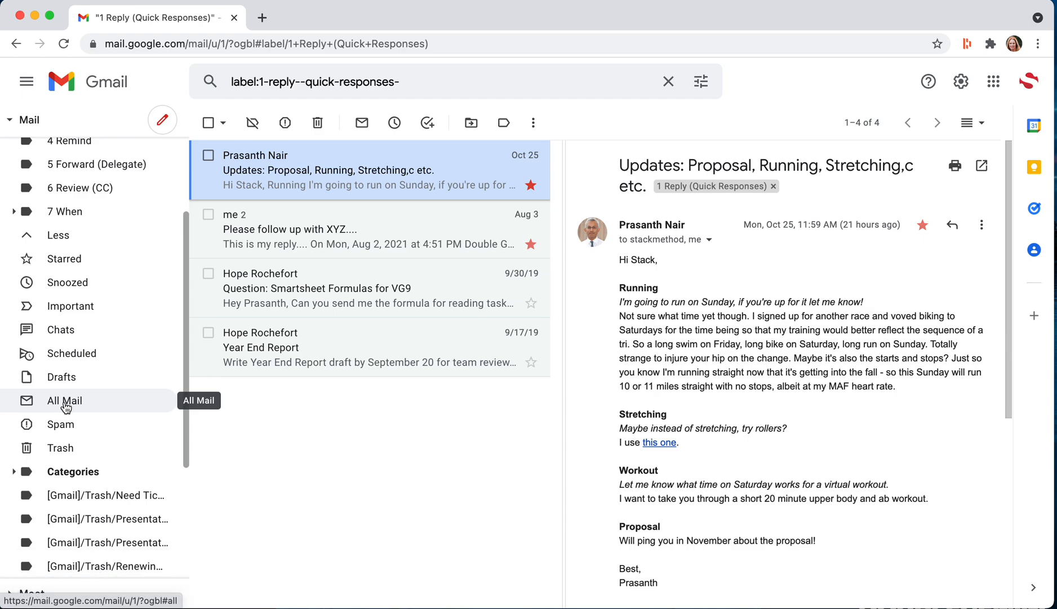
{"action": "scroll", "coordinate": [79, 265], "scroll_direction": "up", "scroll_amount": 3}
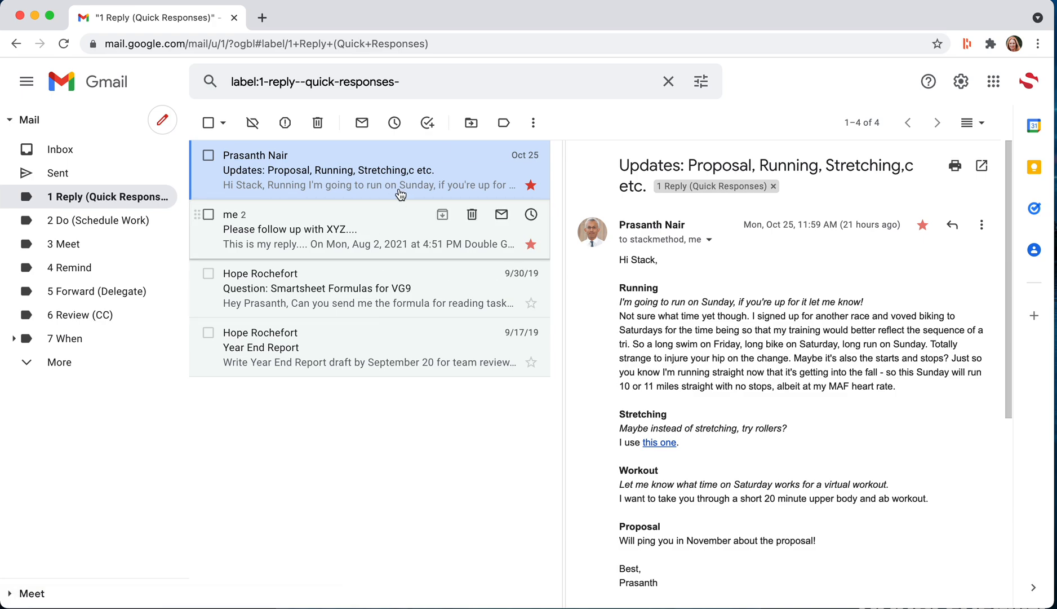
Step: Reply "Sounds great, thanks!" to the "Updates: Proposal, Running, Stretching,c etc." email and archive the conversation
{"action": "key", "text": "r"}
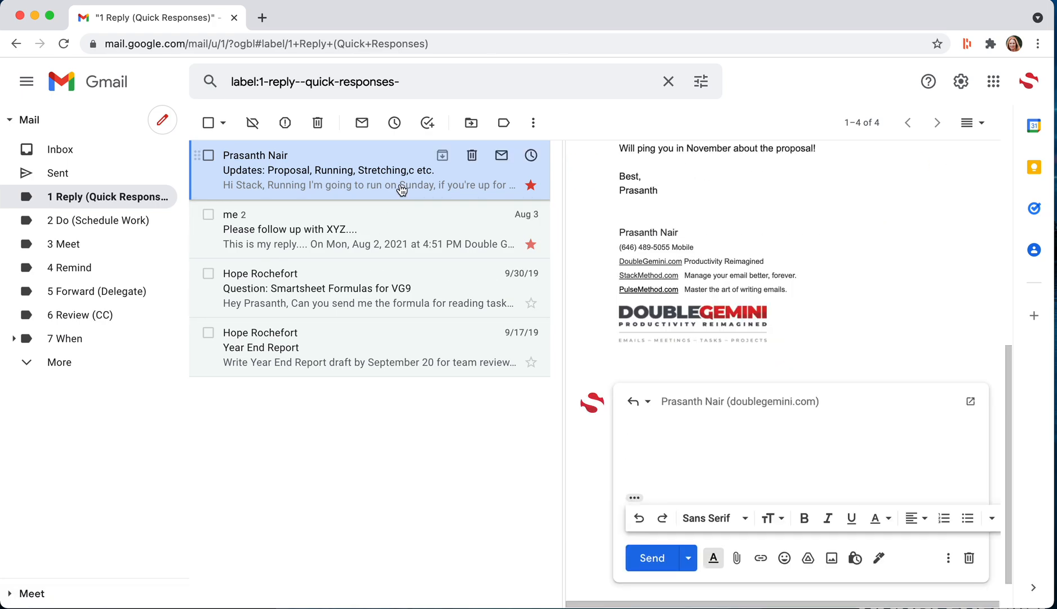
{"action": "type", "text": "Sounds great, thanks!"}
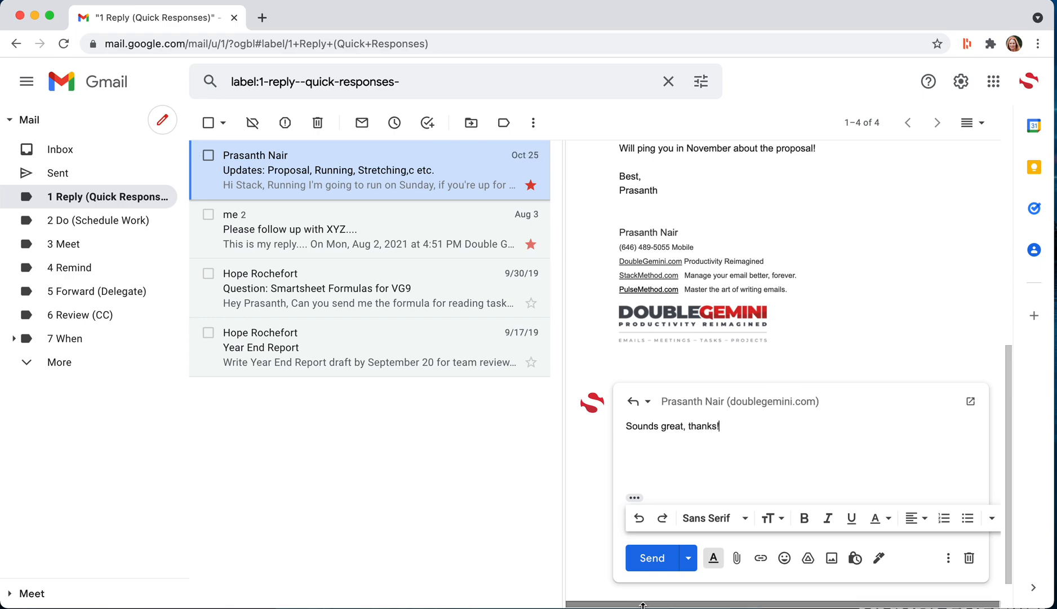
{"action": "left_click", "coordinate": [651, 558]}
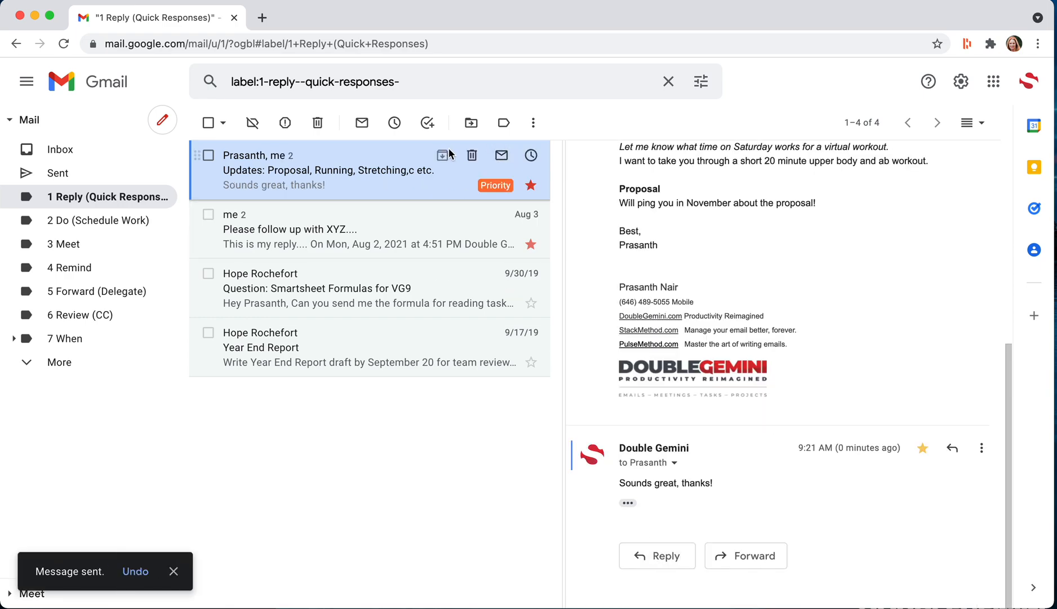
{"action": "left_click", "coordinate": [442, 161]}
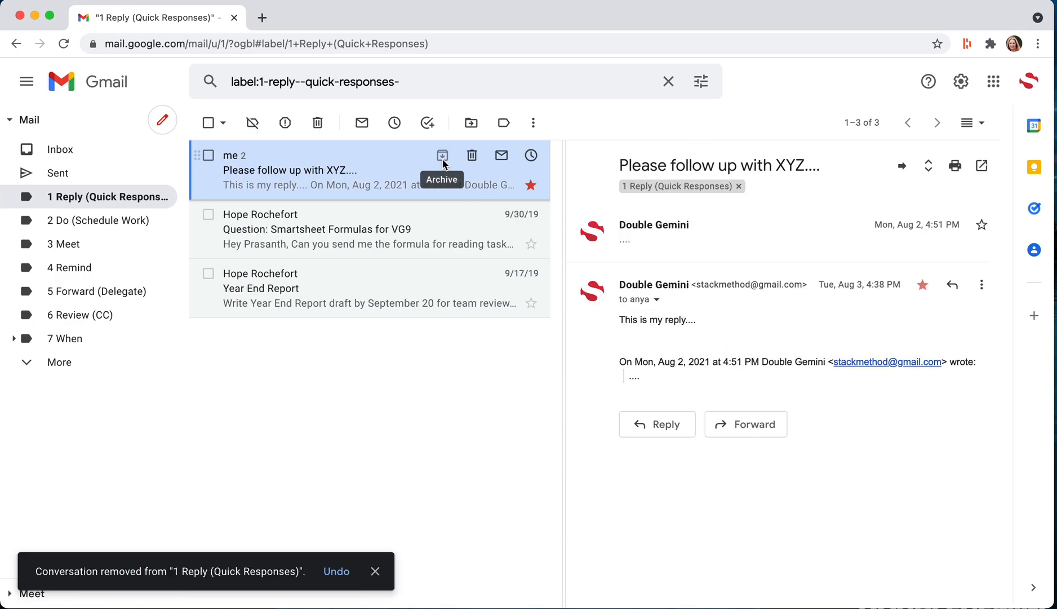
Step: Reply "I'll look at it tomorrow at our meeting." to the "Please follow up with XYZ...." email and archive the conversation
{"action": "key", "text": "r"}
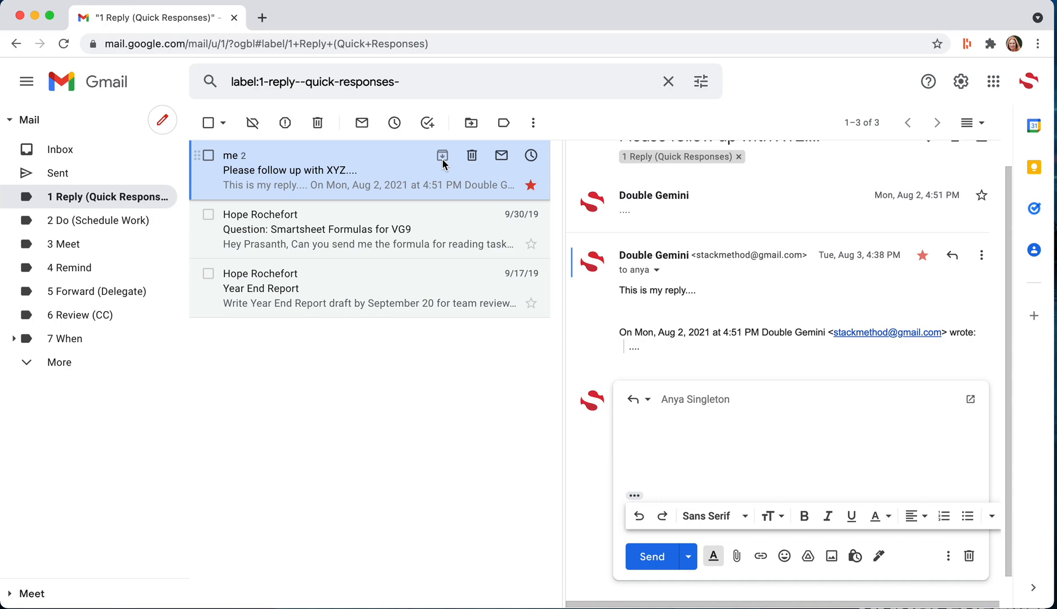
{"action": "type", "text": "So"}
{"action": "key", "text": "BackSpace"}
{"action": "key", "text": "BackSpace"}
{"action": "type", "text": "I'll look at it tomorrow at "}
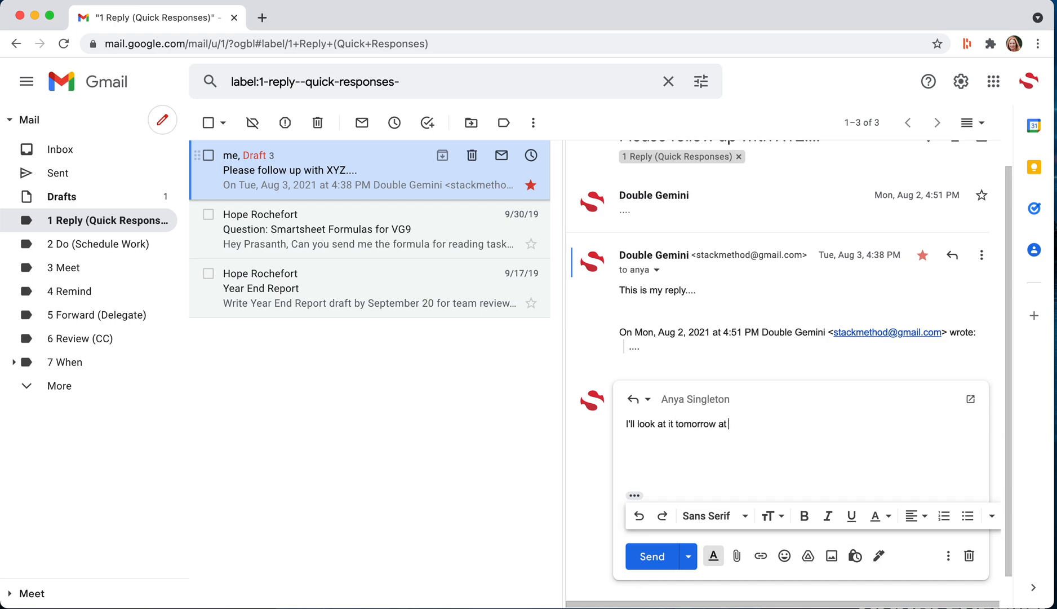
{"action": "type", "text": "our meeting."}
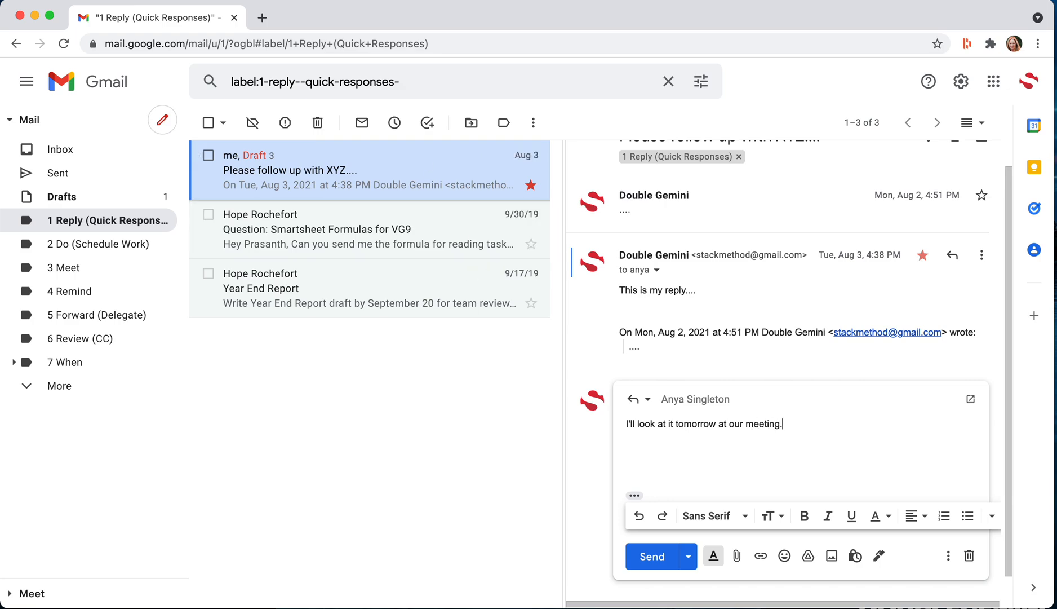
{"action": "left_click", "coordinate": [651, 556]}
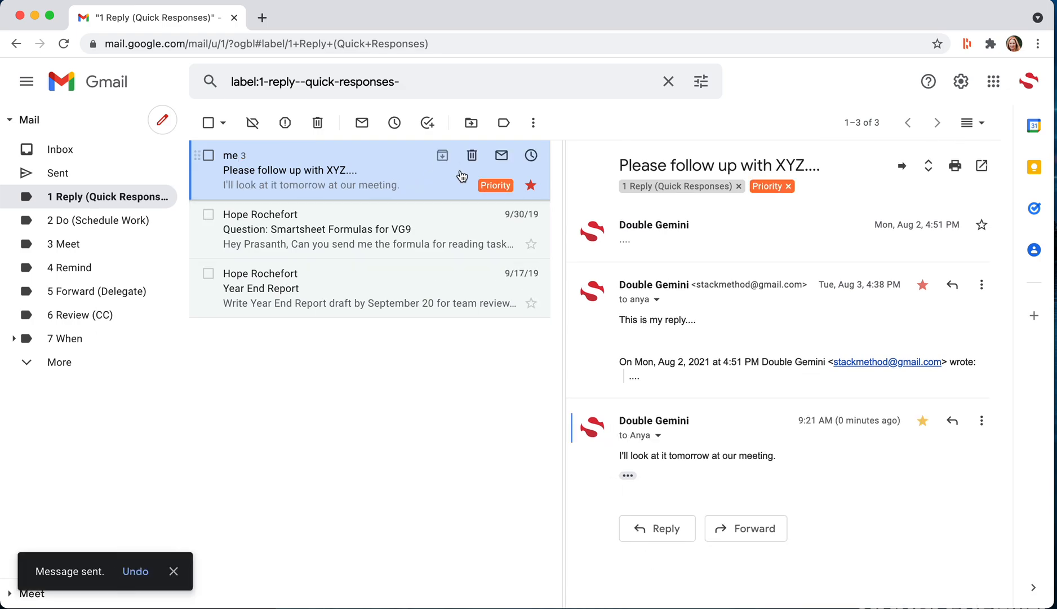
{"action": "key", "text": "y"}
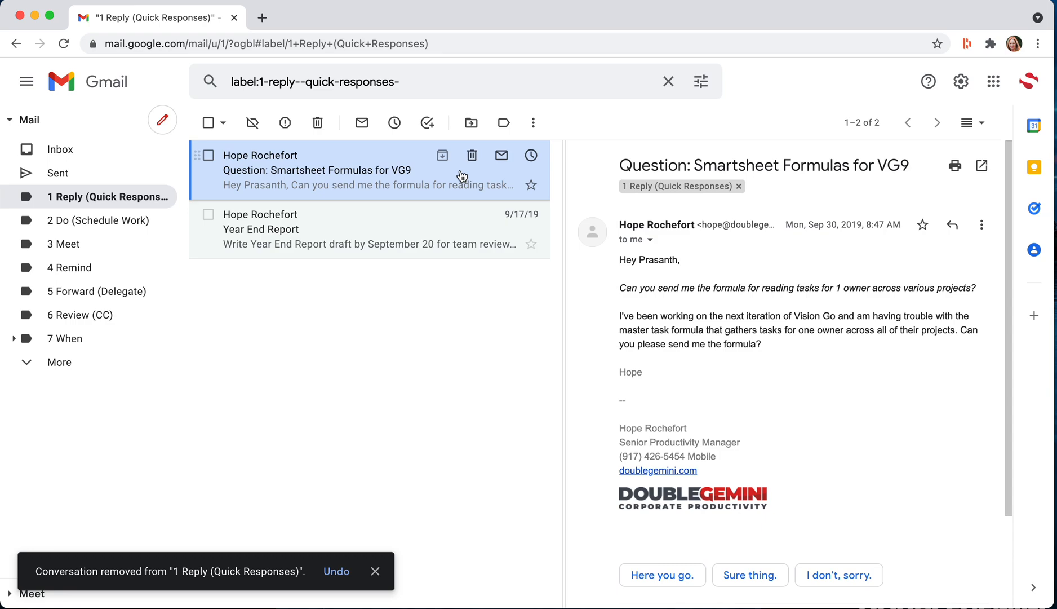
Step: In the "2 Do (Schedule Work)" label, star the "Scheduling Stack Workshops", "Please Send: Contact List" and "Please do xyz..." emails
{"action": "left_click", "coordinate": [116, 221]}
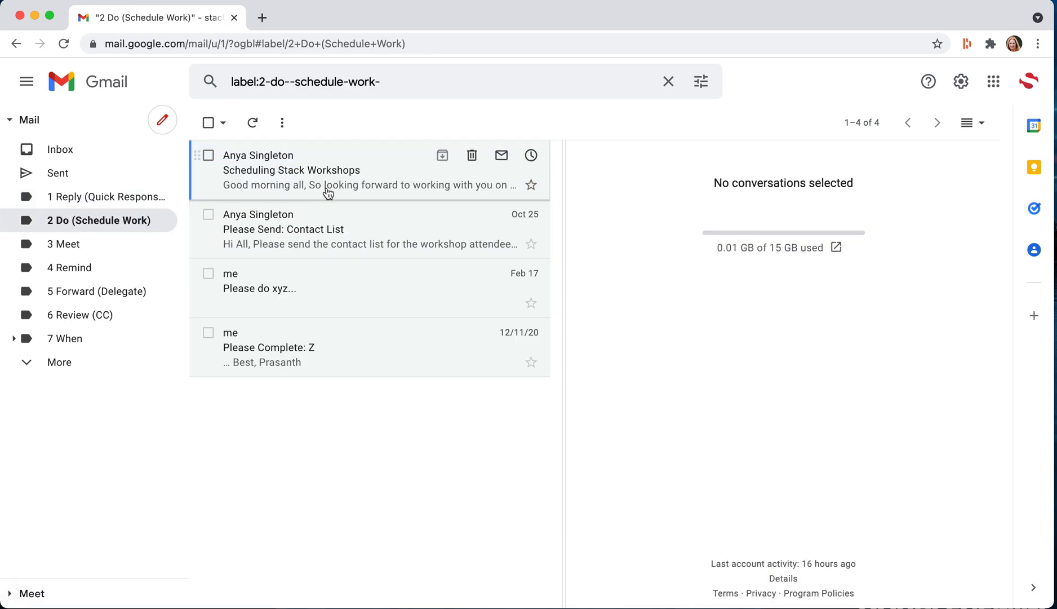
{"action": "key", "text": "s"}
{"action": "key", "text": "j"}
{"action": "key", "text": "s"}
{"action": "key", "text": "j"}
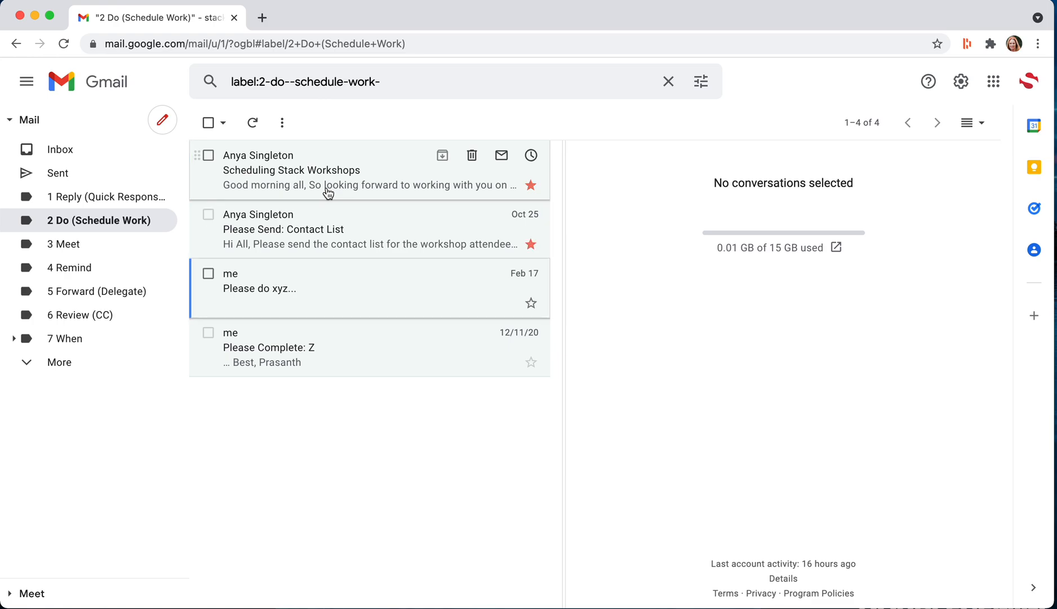
{"action": "key", "text": "s"}
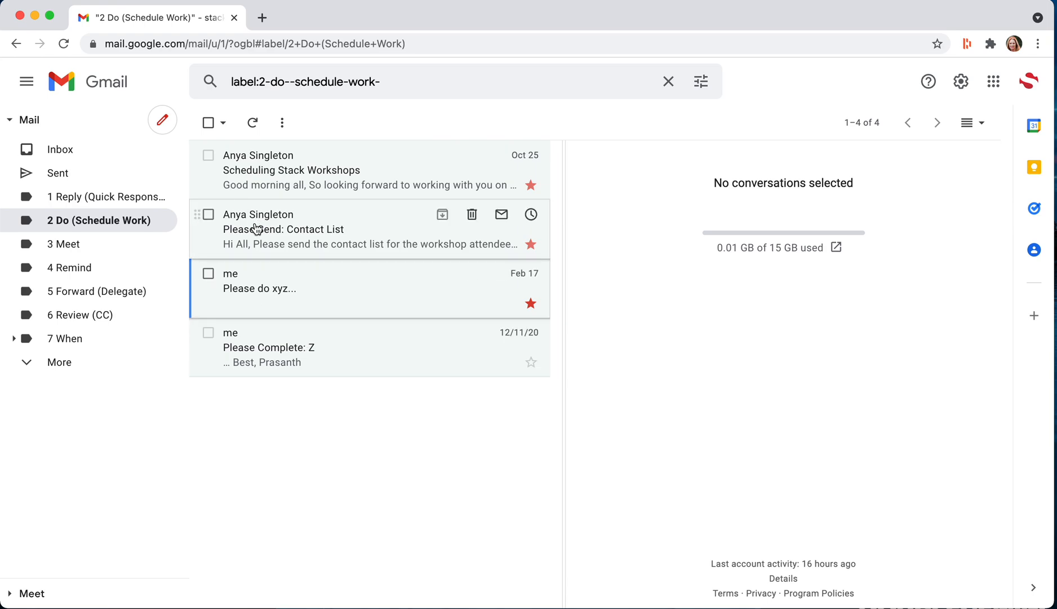
Step: Return to the Inbox
{"action": "left_click", "coordinate": [63, 154]}
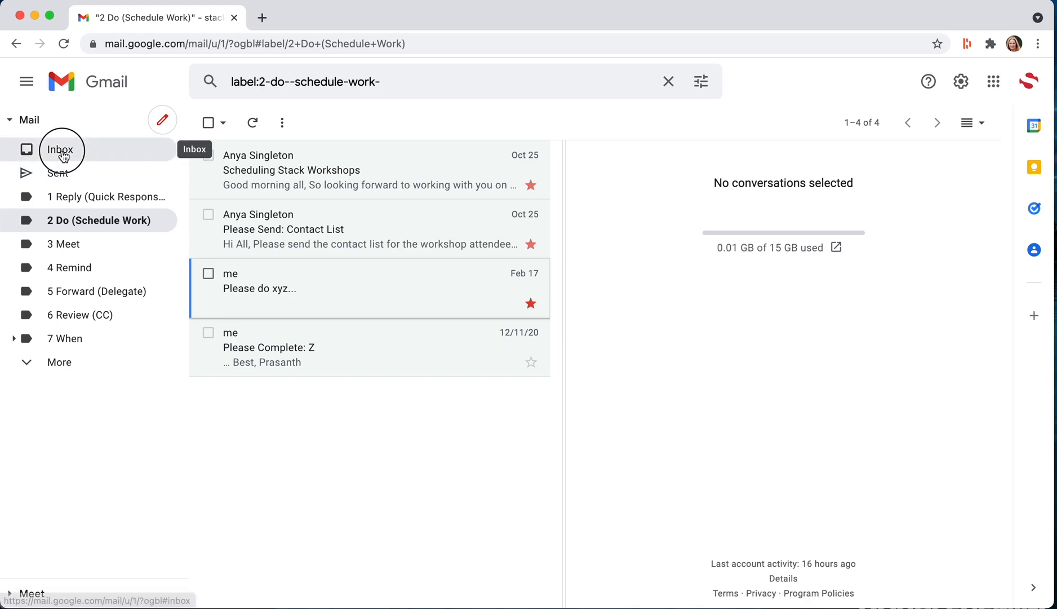